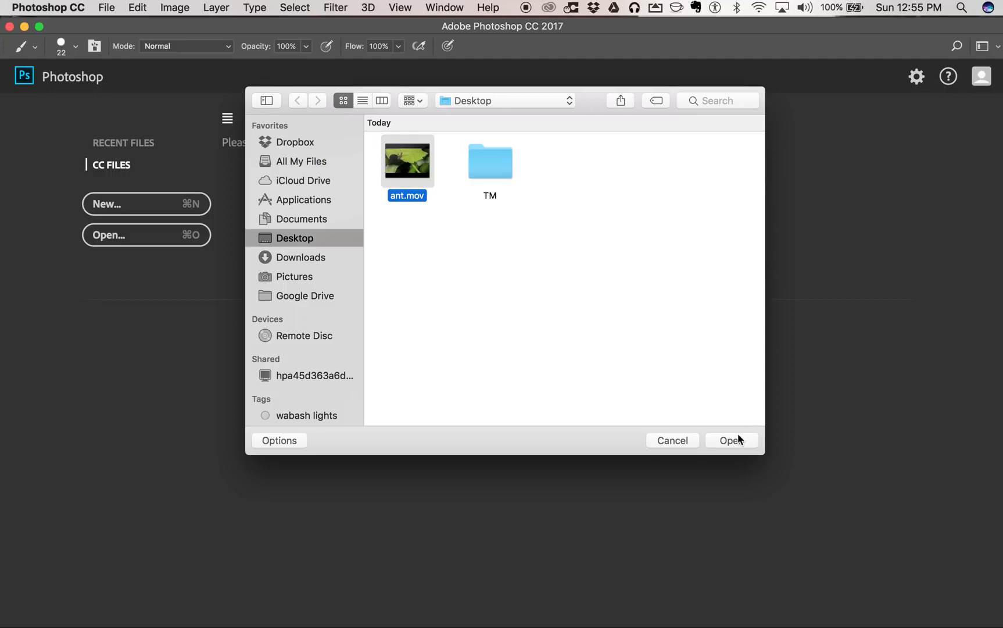
- Open ant.mov from the Desktop and preview its opening footage in the timeline
click(738, 439)
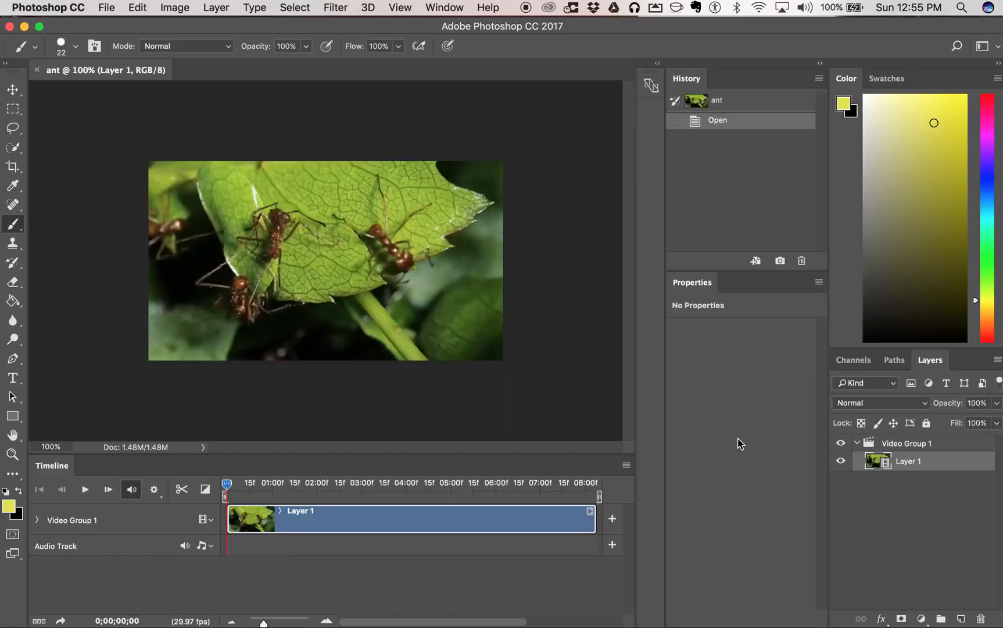
click(85, 489)
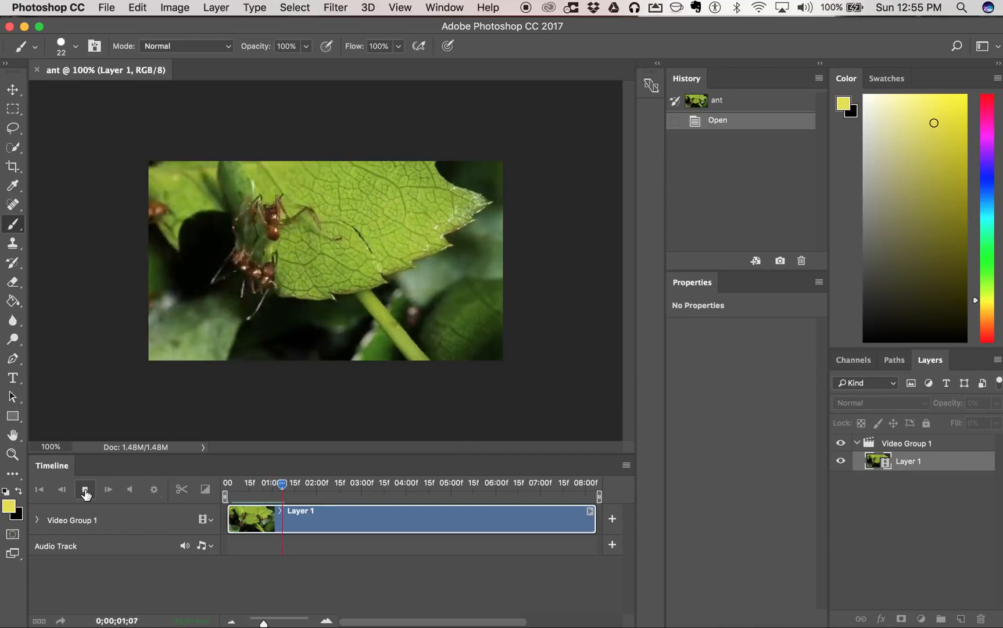
click(85, 491)
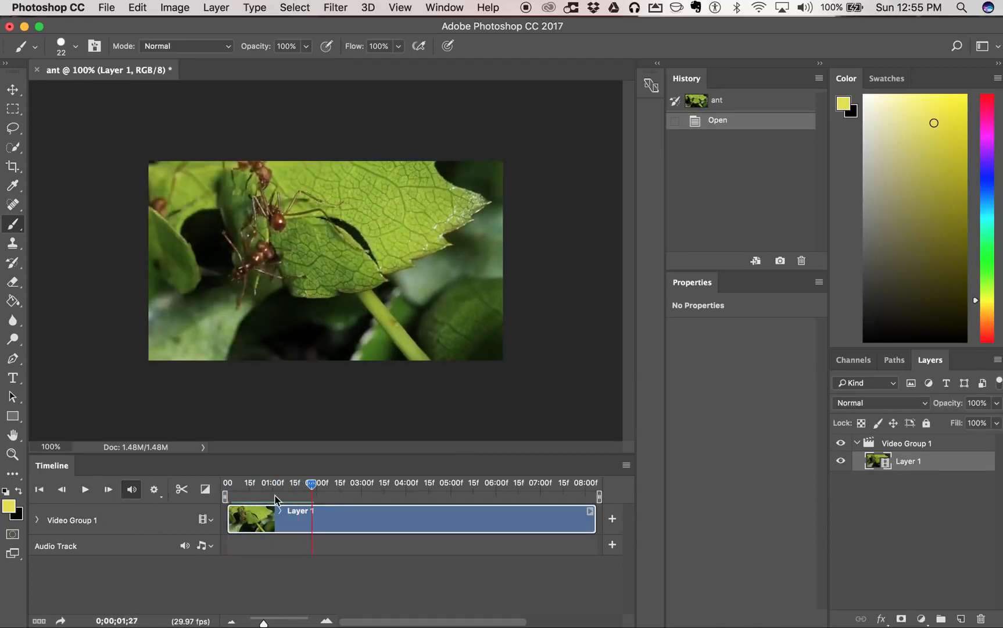
drag(312, 489, 249, 486)
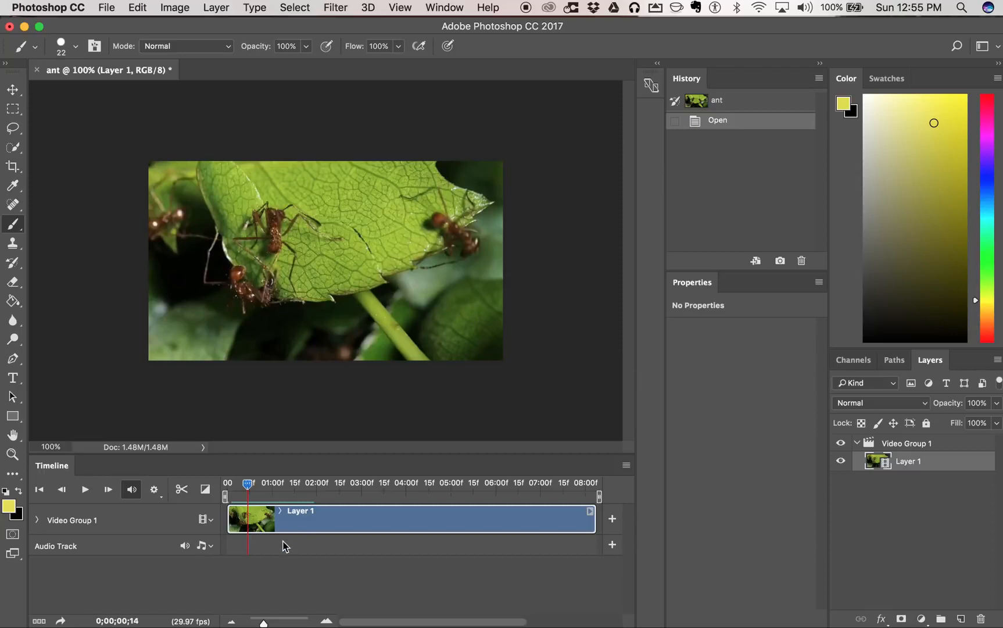
drag(248, 490, 241, 490)
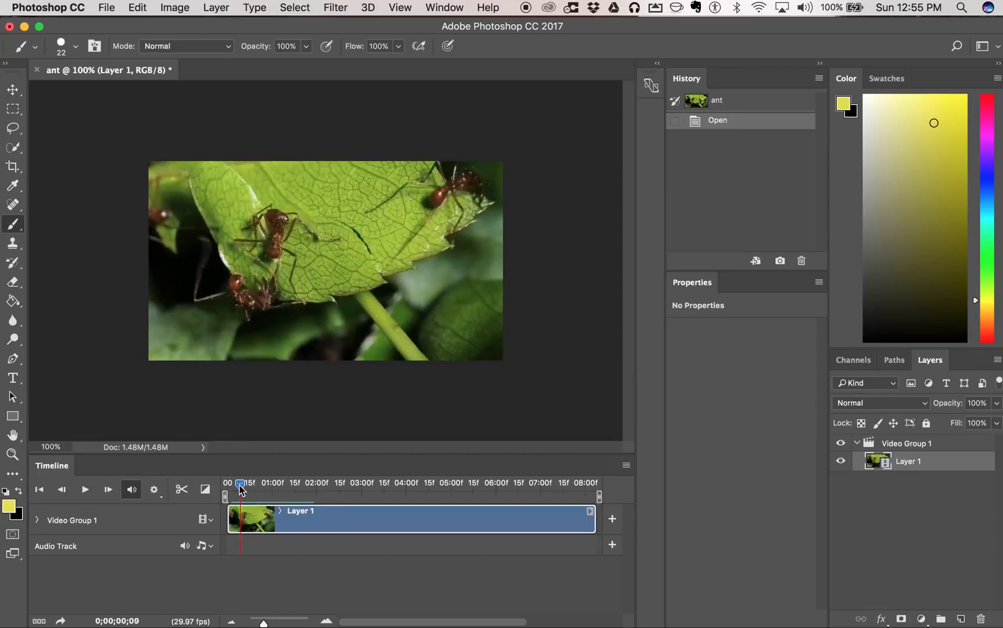
- Set the timeline frame rate to 12 fps
click(625, 466)
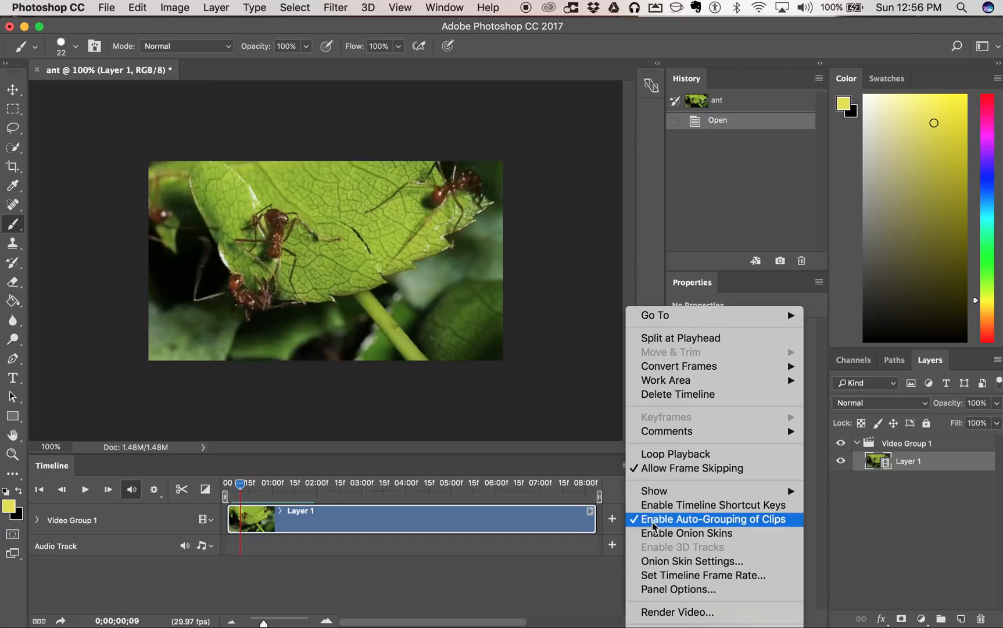
click(691, 575)
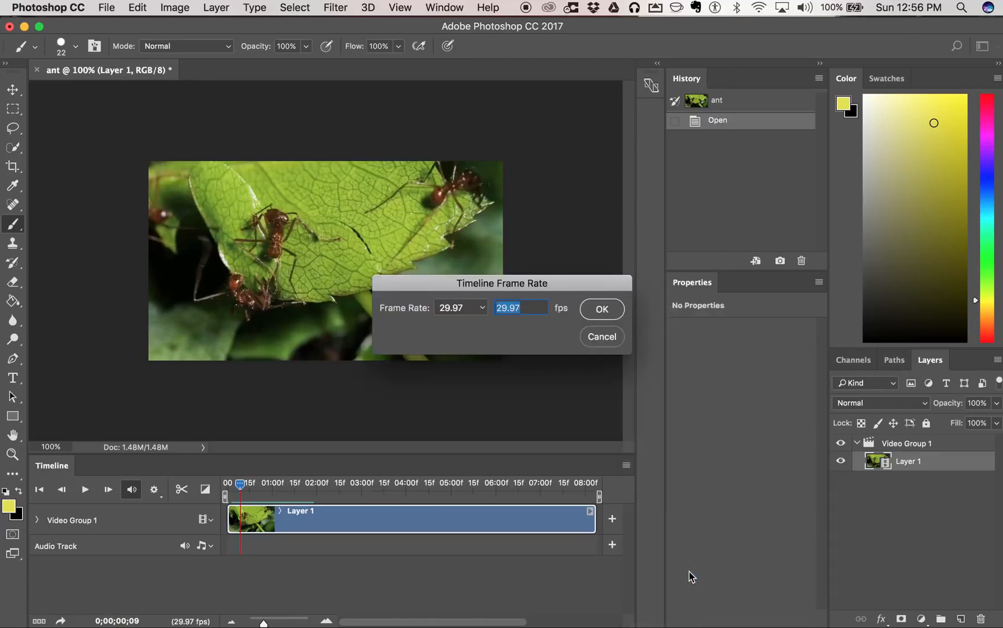
text(12)
click(608, 315)
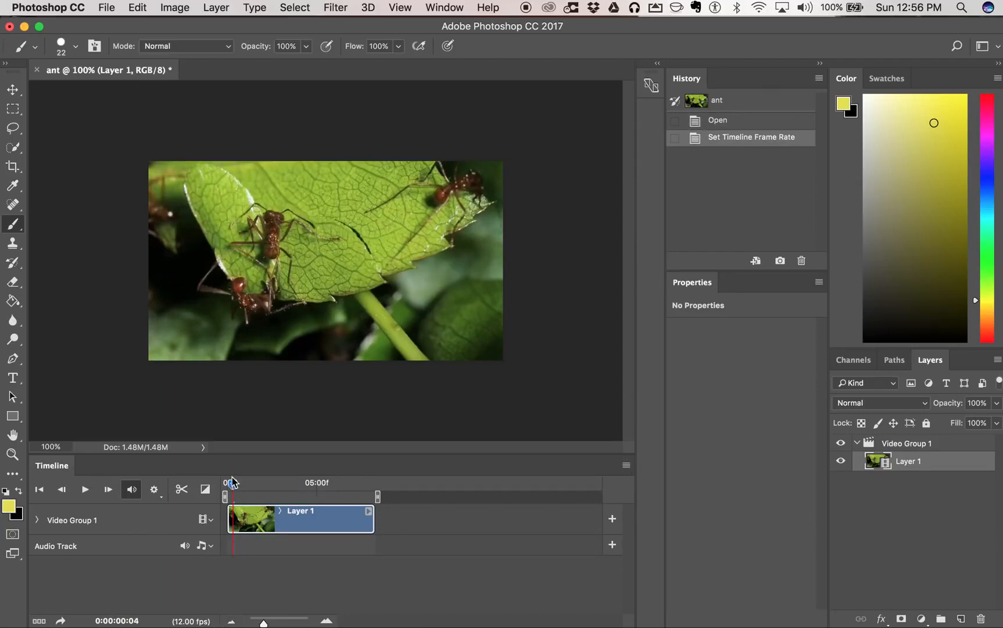
- Examine the clip frame by frame at different timeline scales and return the playhead to the first frame
drag(235, 487, 234, 487)
mouse_move(232, 485)
mouse_down()
mouse_move(375, 493)
mouse_move(228, 487)
mouse_up()
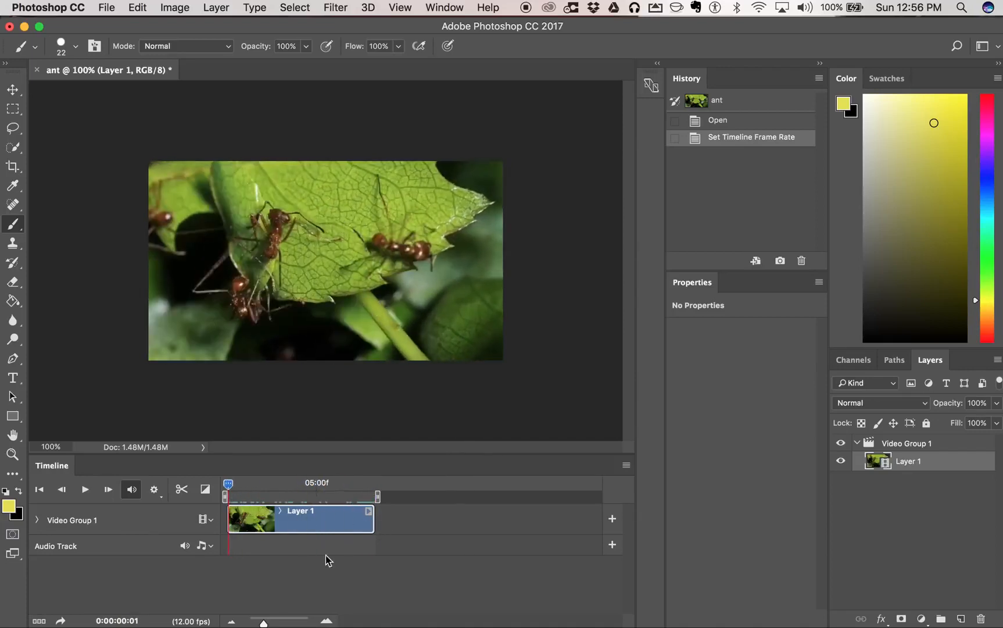
drag(263, 623, 314, 623)
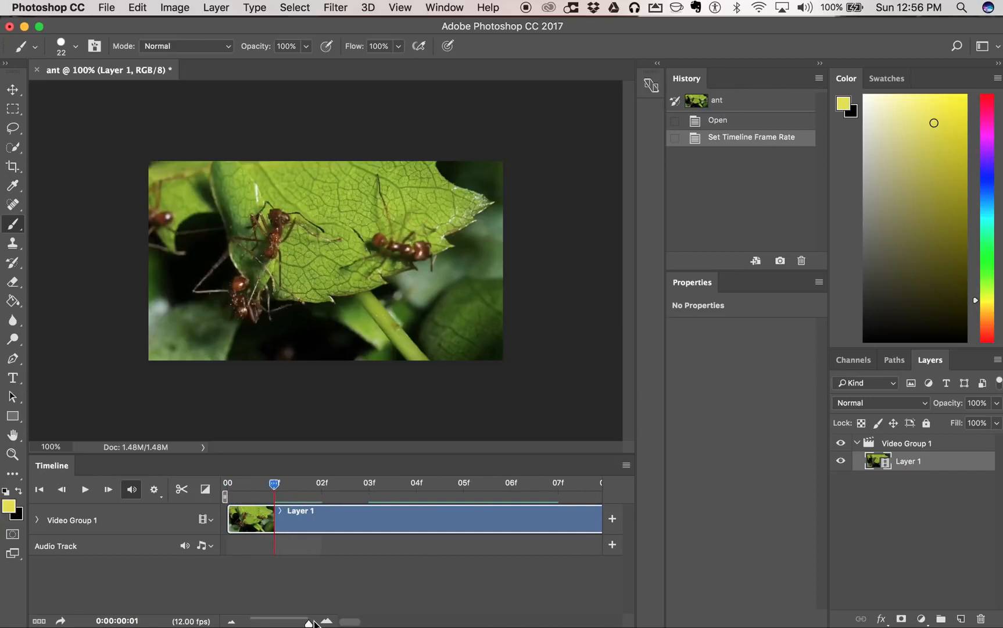
drag(275, 485, 511, 497)
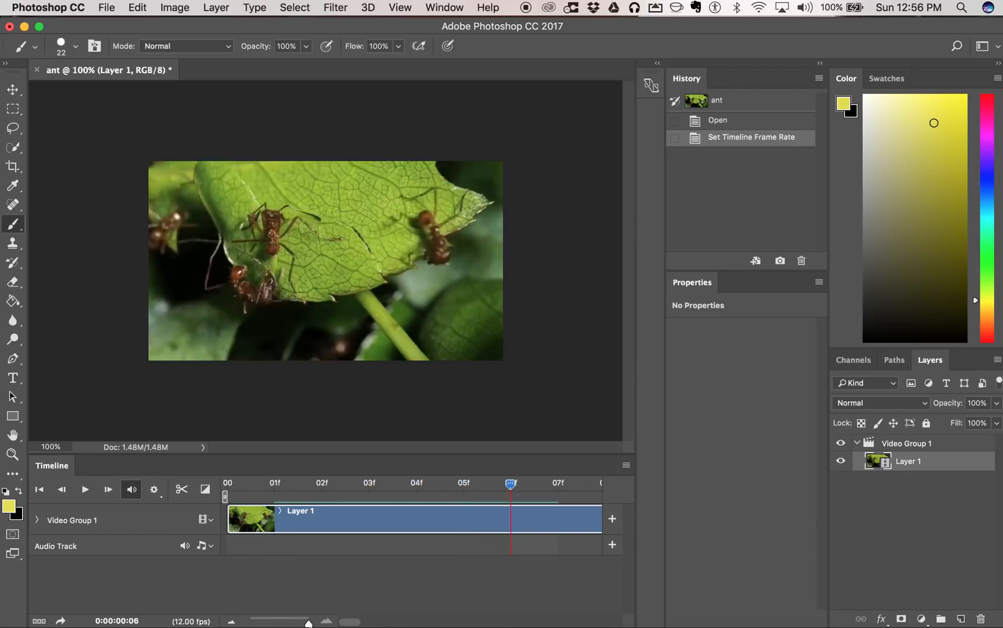
drag(308, 622, 257, 623)
drag(231, 485, 250, 486)
drag(258, 623, 323, 622)
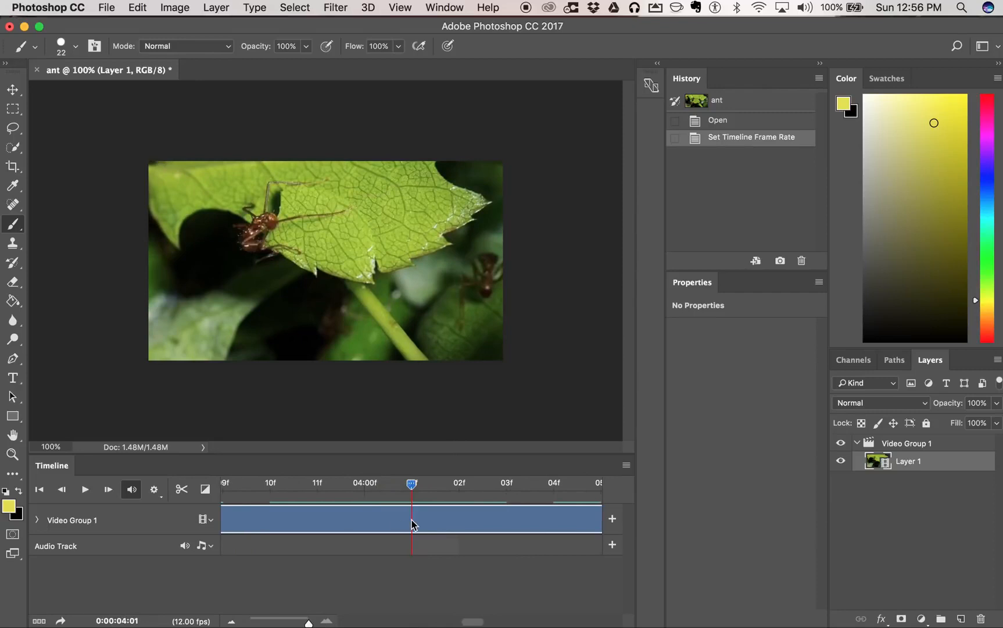
drag(412, 484, 46, 499)
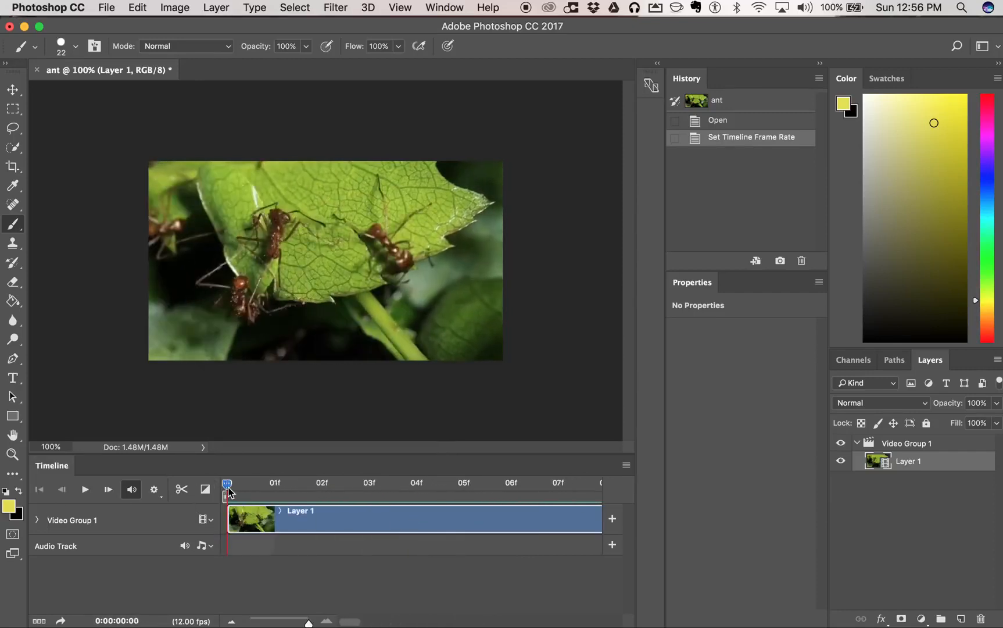
mouse_move(229, 490)
mouse_down()
mouse_move(301, 497)
mouse_move(233, 495)
mouse_up()
- Add a new blank video layer above Layer 1
click(227, 9)
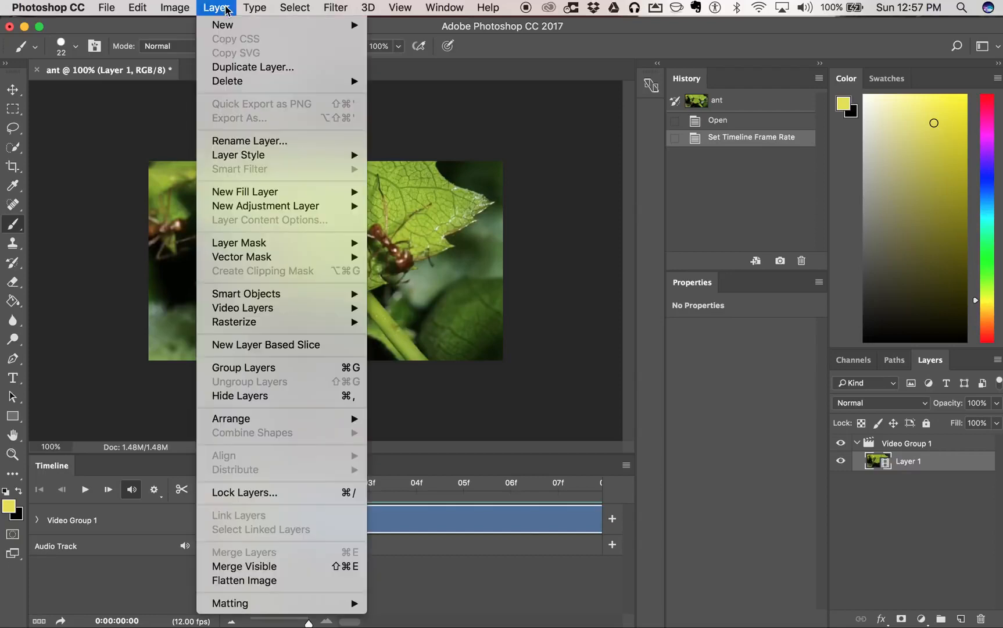
mouse_move(288, 314)
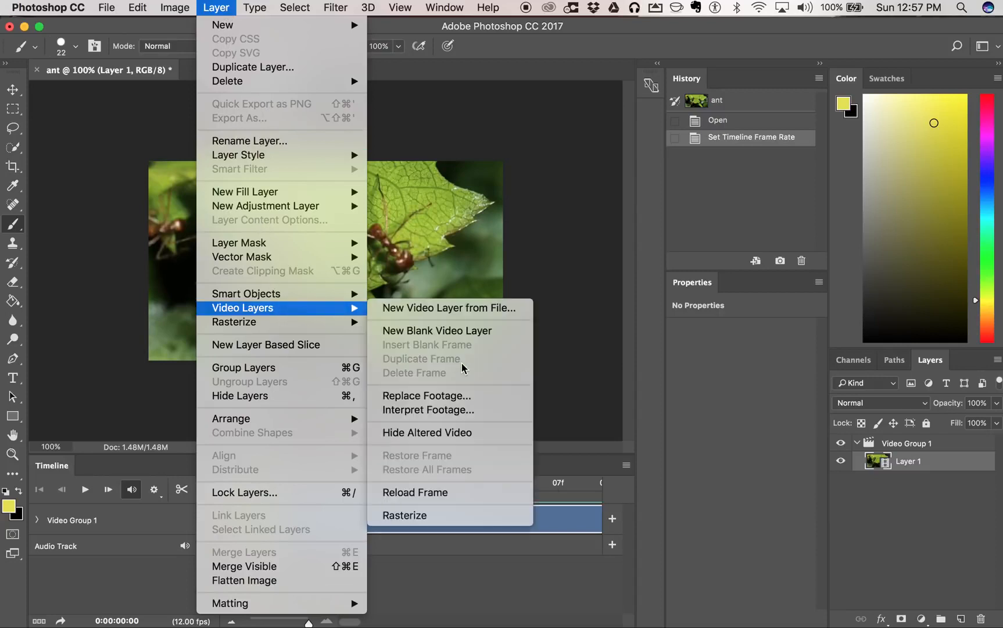
click(503, 334)
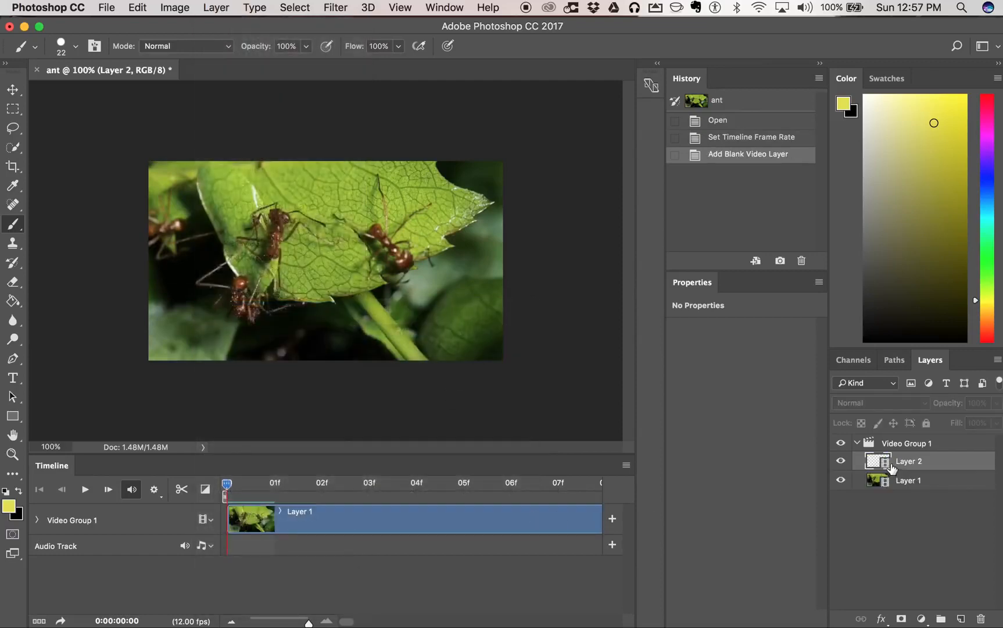
- Move Layer 2 out of Video Group 1 and align its clip with the start of Layer 1 on its own track
drag(308, 623, 263, 623)
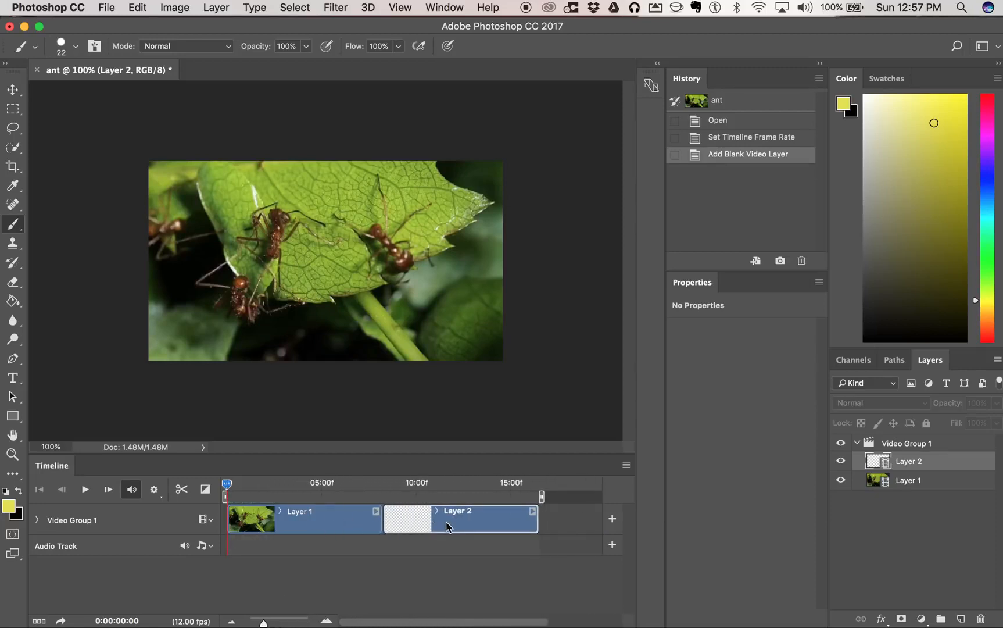
drag(439, 518, 541, 523)
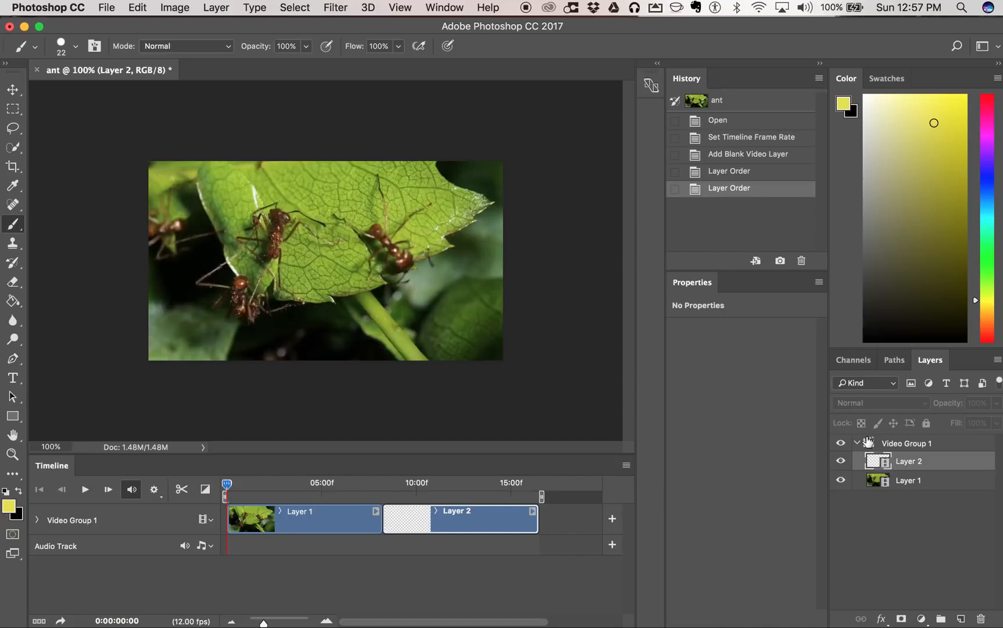
drag(876, 460, 862, 440)
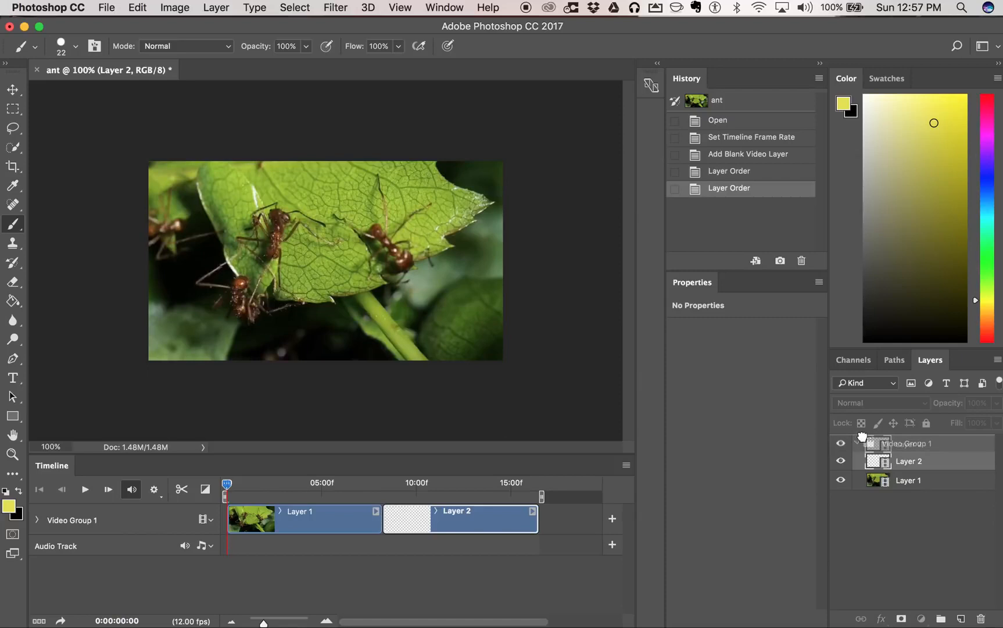
mouse_move(485, 527)
mouse_down()
mouse_move(450, 518)
mouse_move(327, 533)
mouse_up()
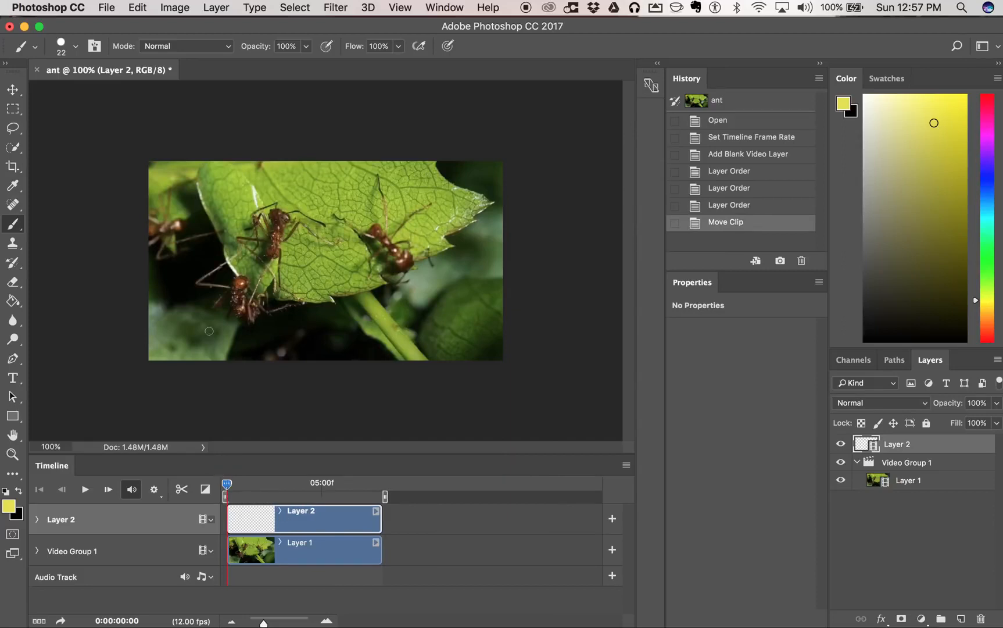
- Paint a yellow squiggle across the lower part of Layer 2's first frame and advance the playhead to frame 01f
mouse_move(175, 303)
mouse_down()
mouse_move(193, 261)
mouse_move(200, 319)
mouse_move(250, 295)
mouse_move(280, 336)
mouse_move(386, 350)
mouse_move(454, 289)
mouse_move(463, 305)
mouse_move(405, 319)
mouse_move(395, 295)
mouse_move(459, 244)
mouse_up()
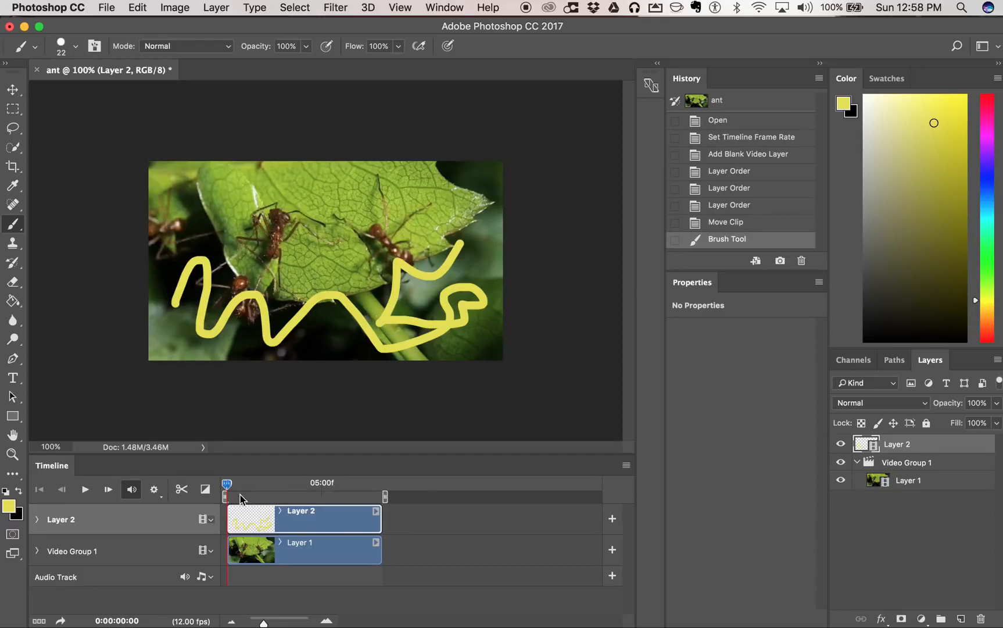
drag(227, 484, 227, 485)
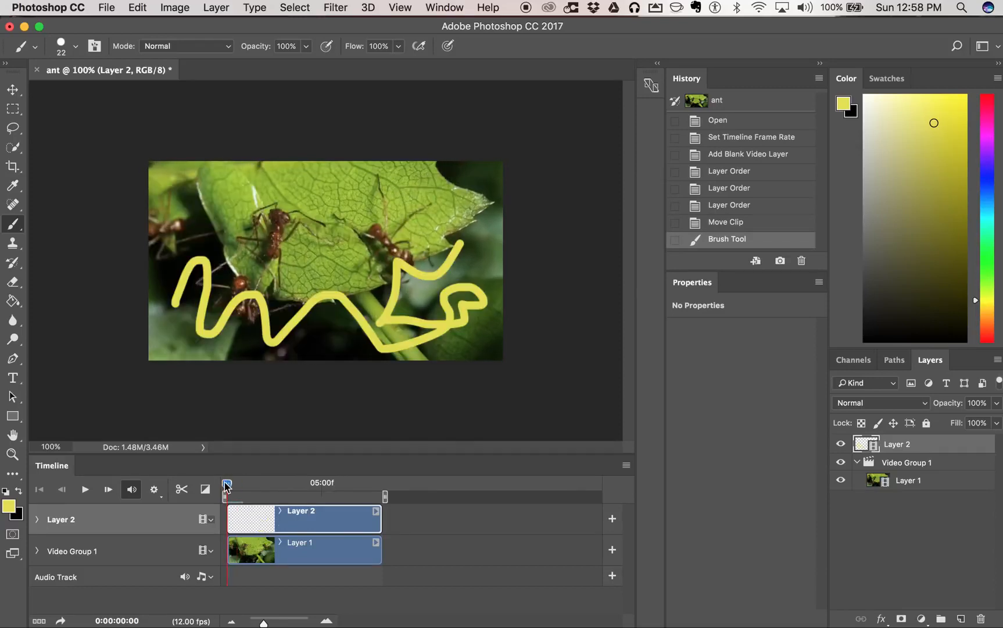
drag(264, 623, 308, 623)
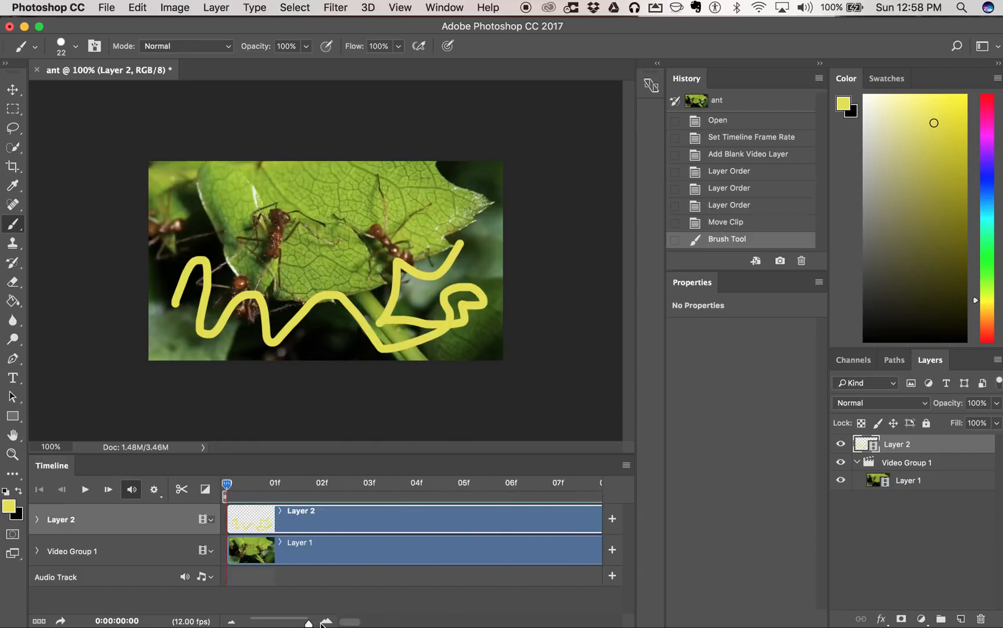
drag(227, 486, 255, 488)
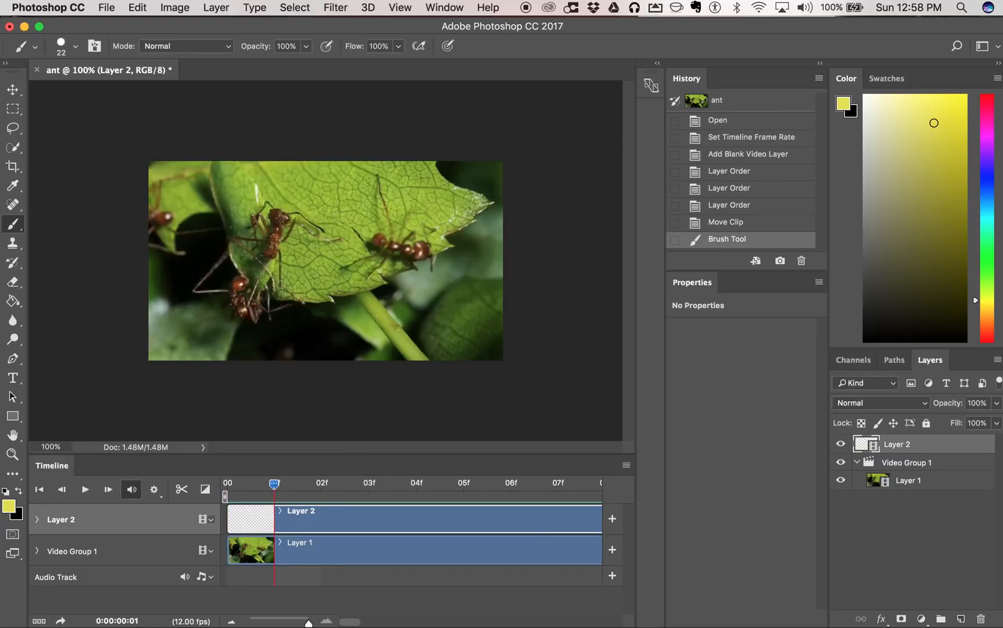
- Enable onion skins for the timeline
click(626, 465)
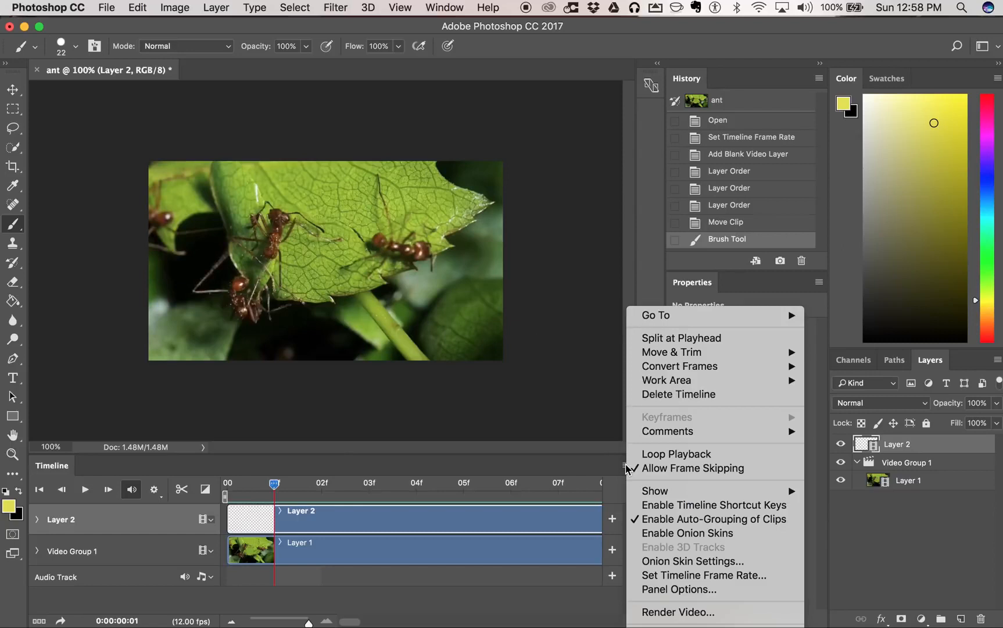
click(671, 534)
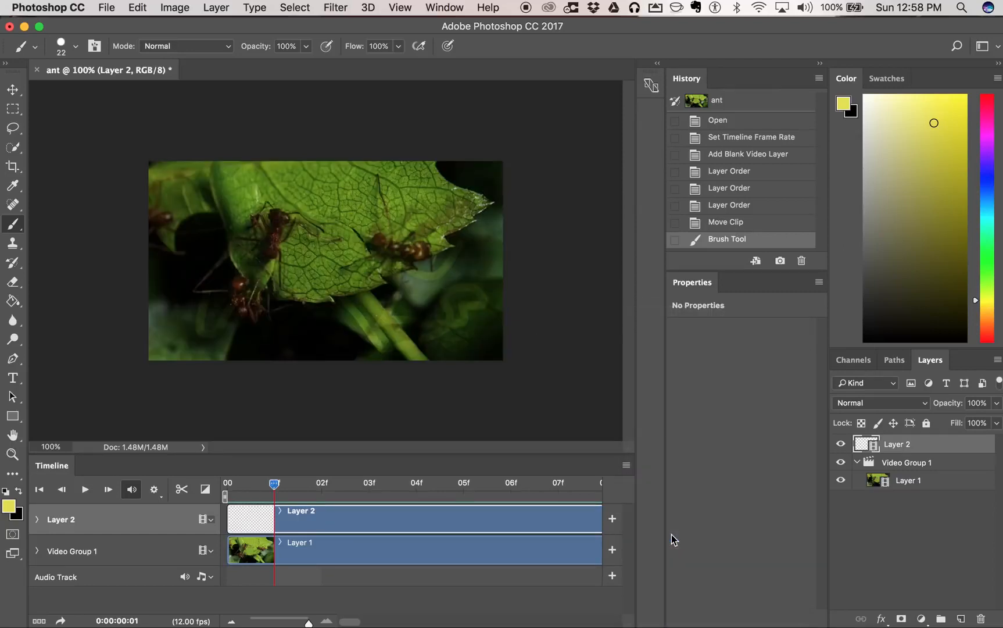
mouse_move(279, 486)
mouse_down()
mouse_move(246, 490)
mouse_move(277, 490)
mouse_up()
- Set the foreground color to magenta e122cd
click(9, 507)
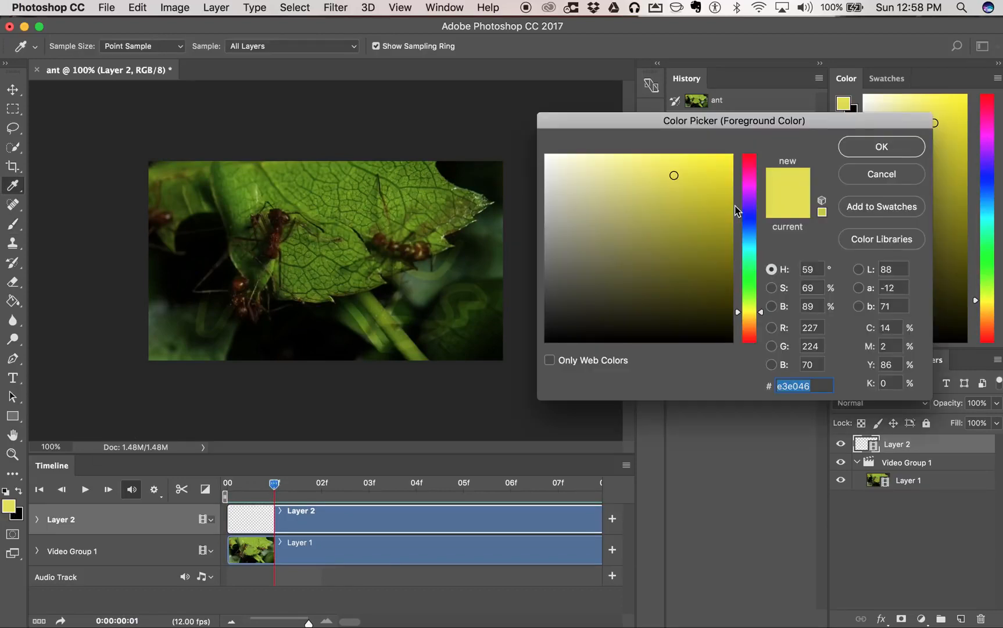
click(750, 183)
click(705, 176)
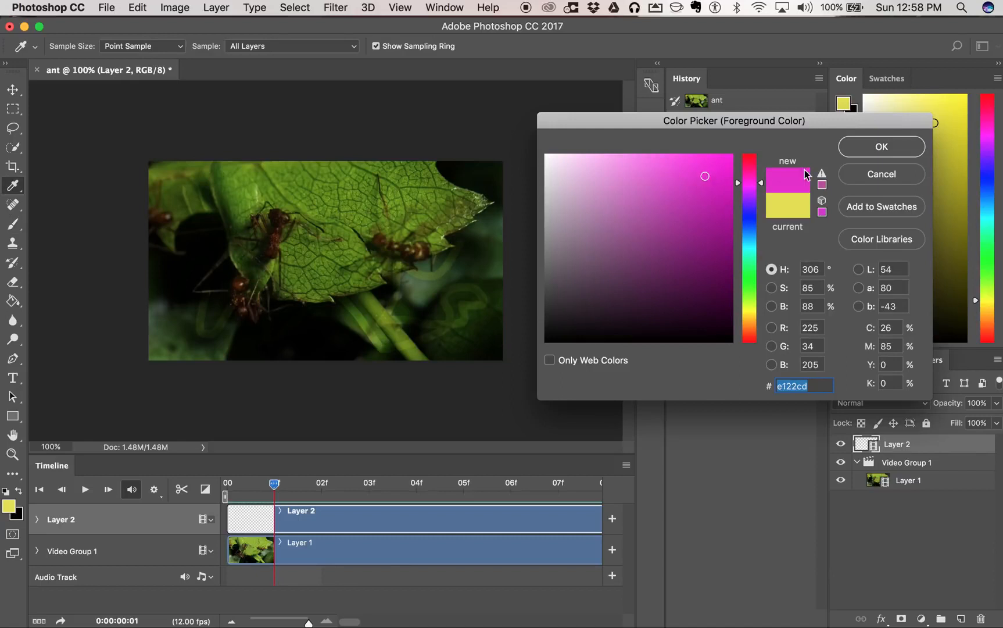
click(877, 148)
- Paint a different magenta squiggle on each of Layer 2's frames from 01f to 05f
click(210, 303)
mouse_move(226, 302)
mouse_down()
mouse_move(324, 282)
mouse_move(385, 248)
mouse_move(387, 175)
mouse_move(292, 219)
mouse_move(261, 189)
mouse_up()
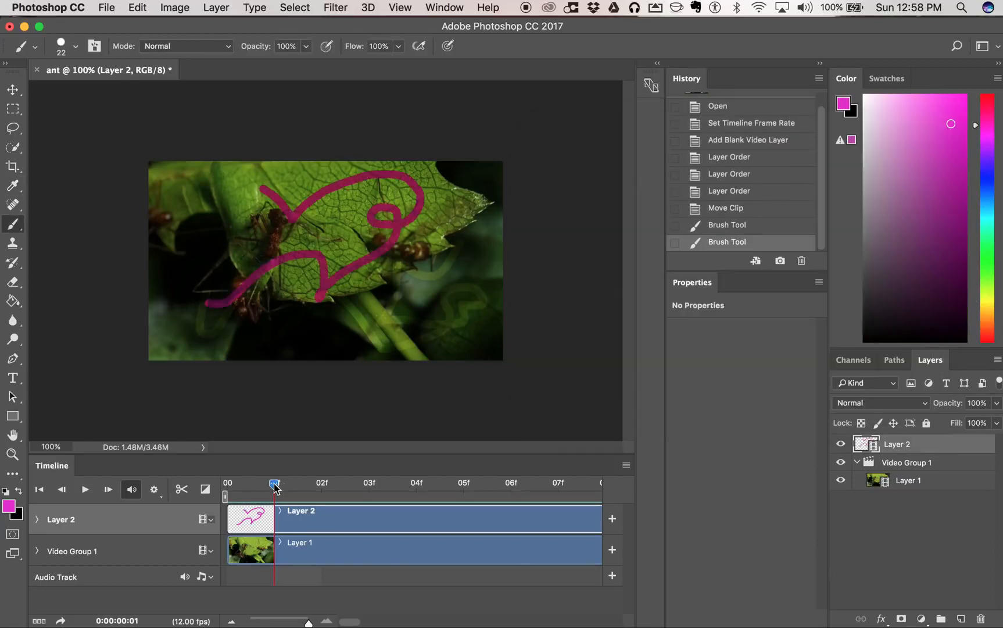
drag(280, 485, 305, 490)
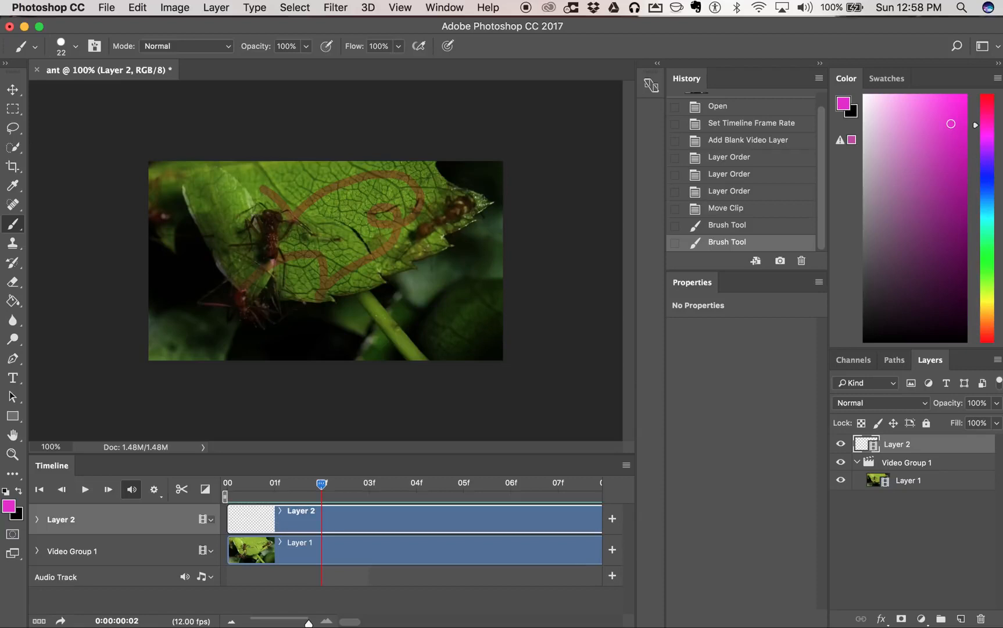
mouse_move(247, 281)
mouse_down()
mouse_move(292, 244)
mouse_move(334, 237)
mouse_move(367, 248)
mouse_move(398, 203)
mouse_move(382, 206)
mouse_move(341, 174)
mouse_move(318, 198)
mouse_move(246, 173)
mouse_move(222, 208)
mouse_move(184, 193)
mouse_move(195, 245)
mouse_up()
drag(324, 488, 368, 484)
mouse_move(181, 218)
mouse_down()
mouse_move(204, 248)
mouse_move(191, 250)
mouse_move(252, 314)
mouse_move(306, 318)
mouse_move(337, 275)
mouse_move(365, 267)
mouse_move(404, 229)
mouse_up()
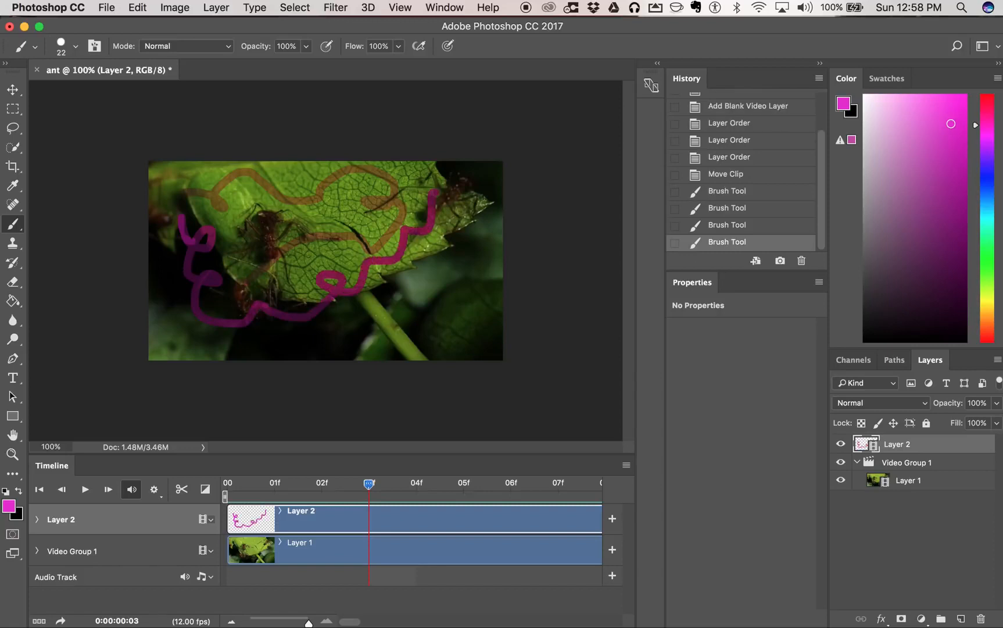
click(392, 490)
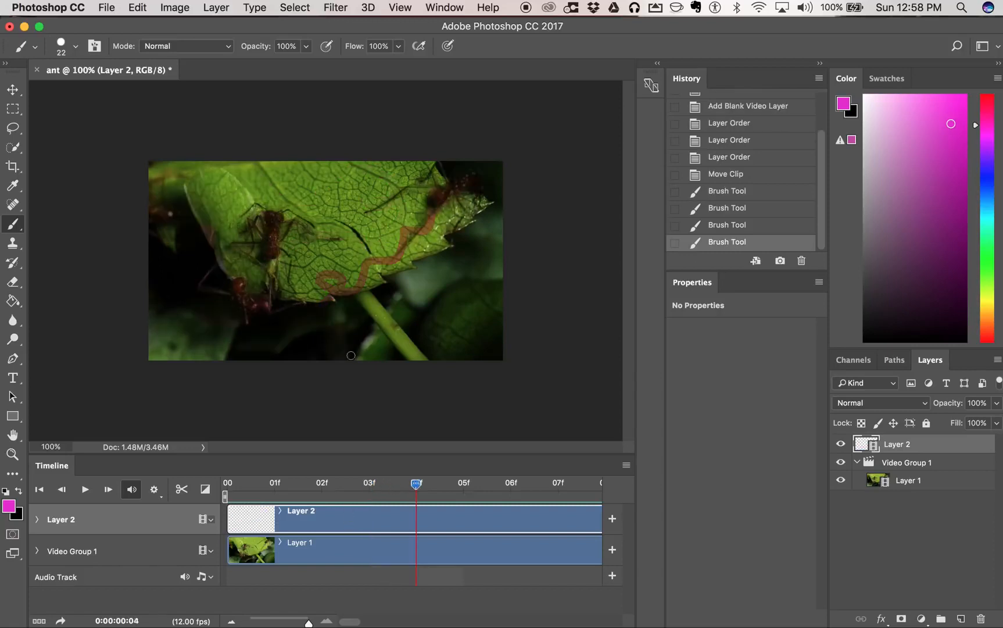
mouse_move(440, 188)
mouse_down()
mouse_move(436, 175)
mouse_move(320, 196)
mouse_move(203, 184)
mouse_up()
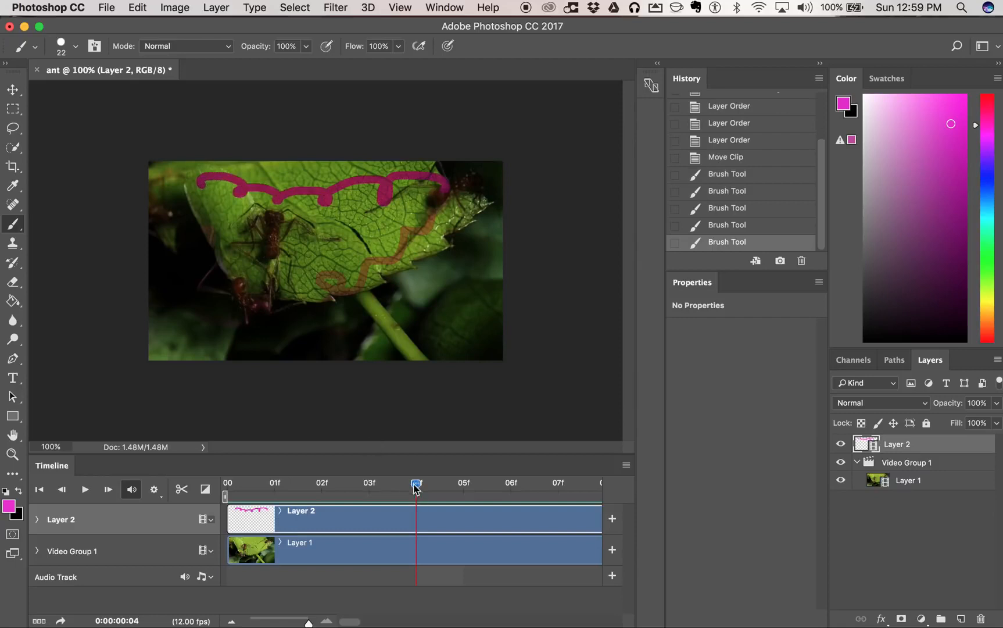
click(449, 483)
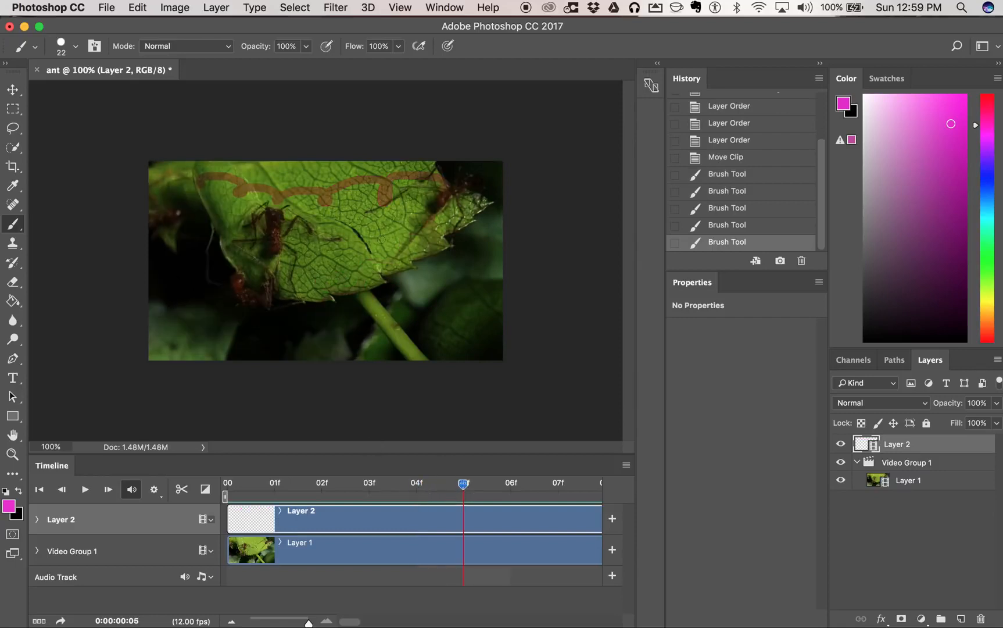
mouse_move(199, 183)
mouse_down()
mouse_move(245, 252)
mouse_move(261, 225)
mouse_move(339, 255)
mouse_move(416, 221)
mouse_up()
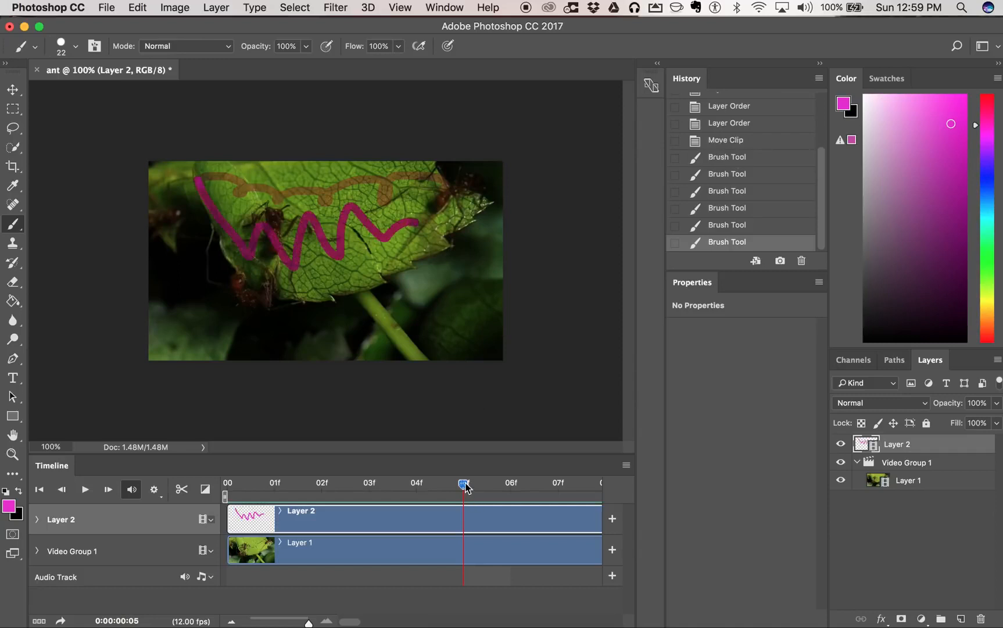
- Advance the playhead to frame 06f and disable onion skins for the timeline
click(491, 488)
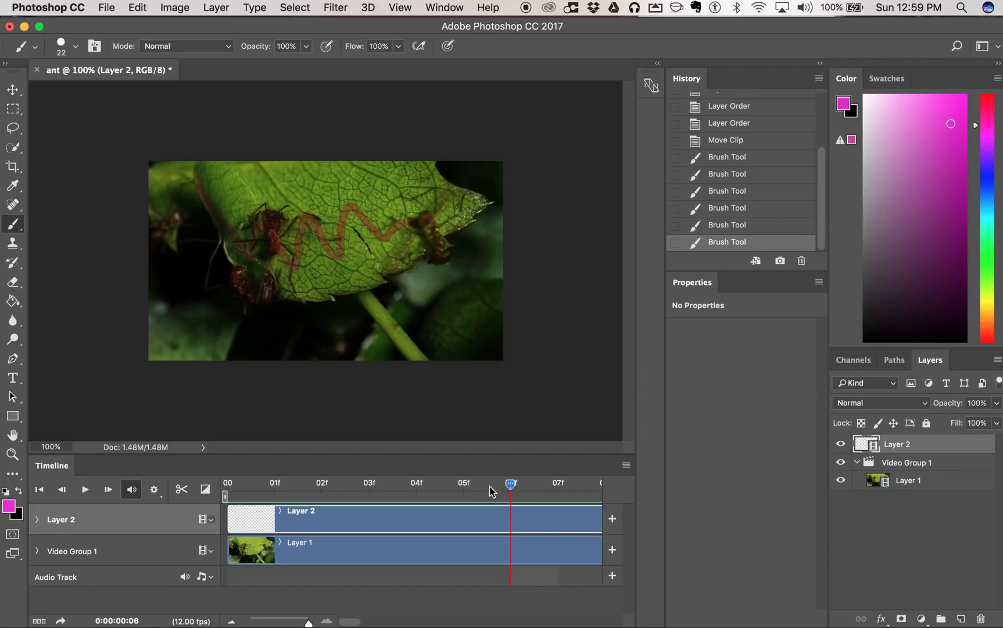
drag(511, 485, 509, 490)
click(626, 465)
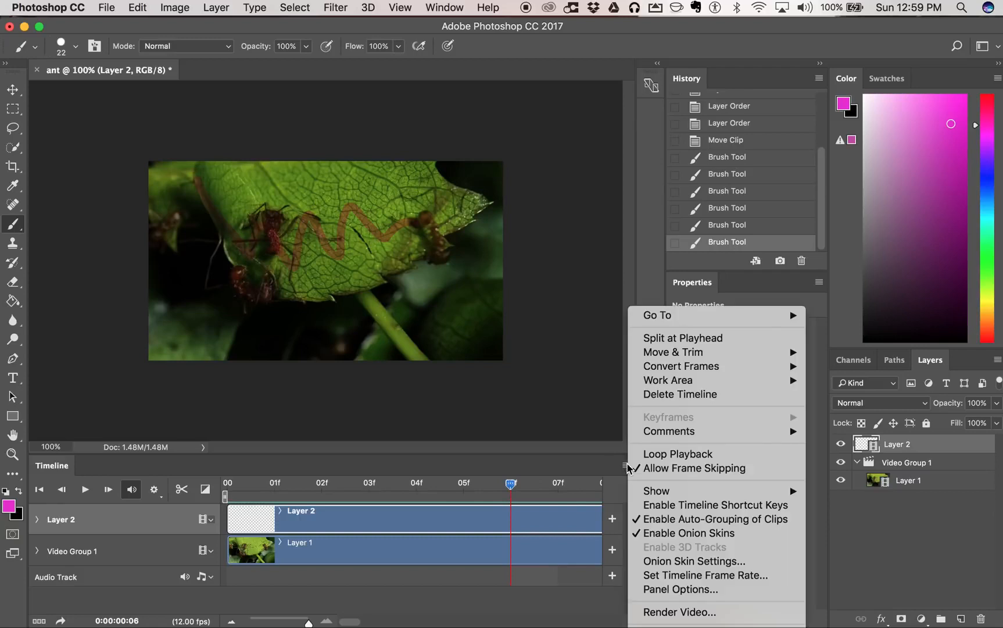
click(658, 533)
- Scrub through the painted frames from the start back to 06f, and toggle Layer 1's visibility off and on to check the frame
drag(513, 487, 221, 509)
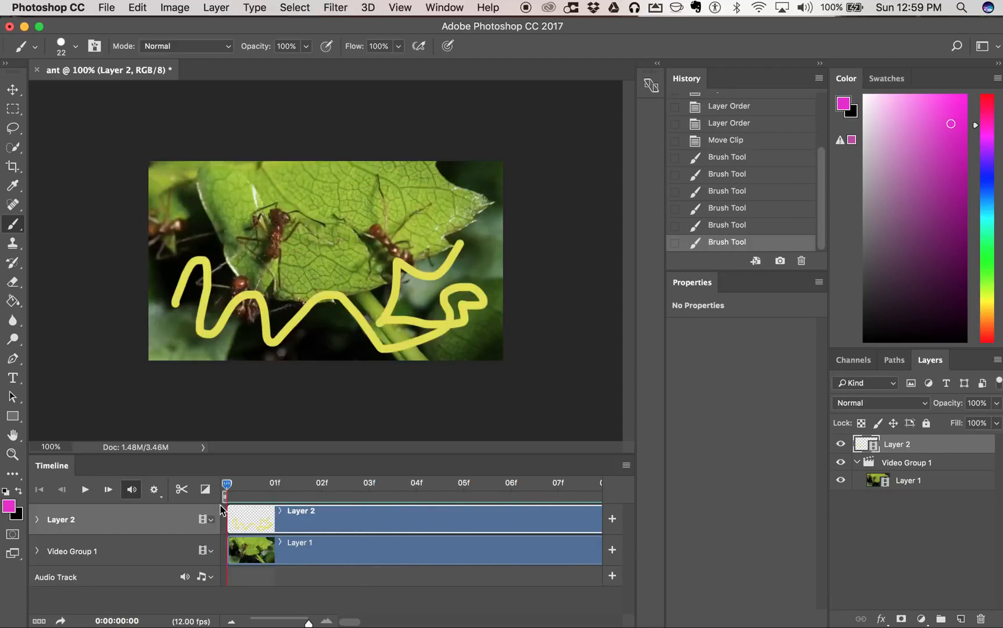
mouse_move(227, 488)
mouse_down()
mouse_move(409, 488)
mouse_move(501, 504)
mouse_up()
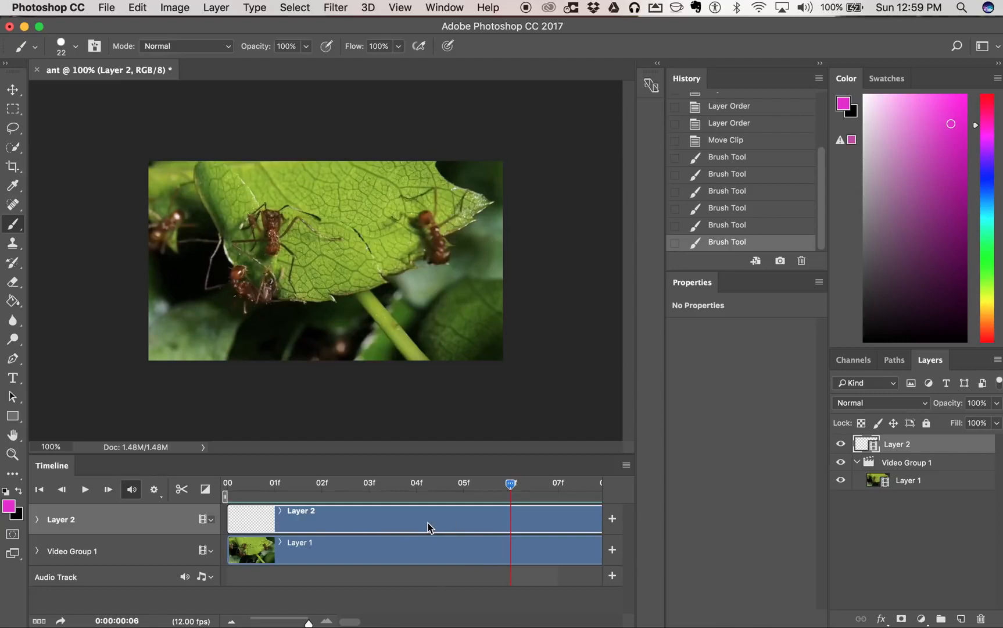
click(841, 481)
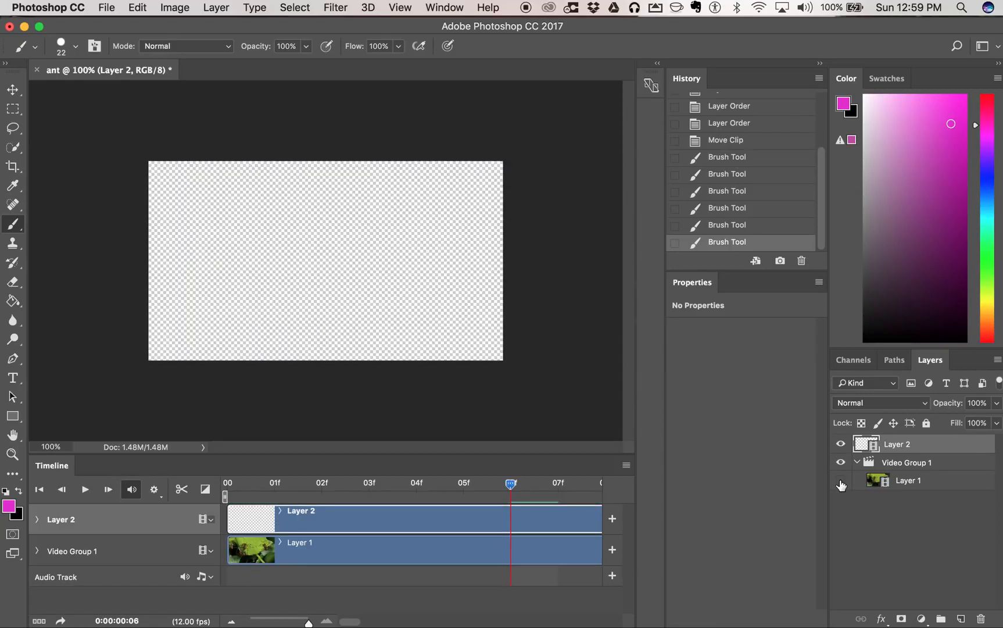
mouse_move(511, 492)
mouse_down()
mouse_move(314, 497)
mouse_move(271, 511)
mouse_move(521, 502)
mouse_move(481, 508)
mouse_move(512, 511)
mouse_up()
click(841, 480)
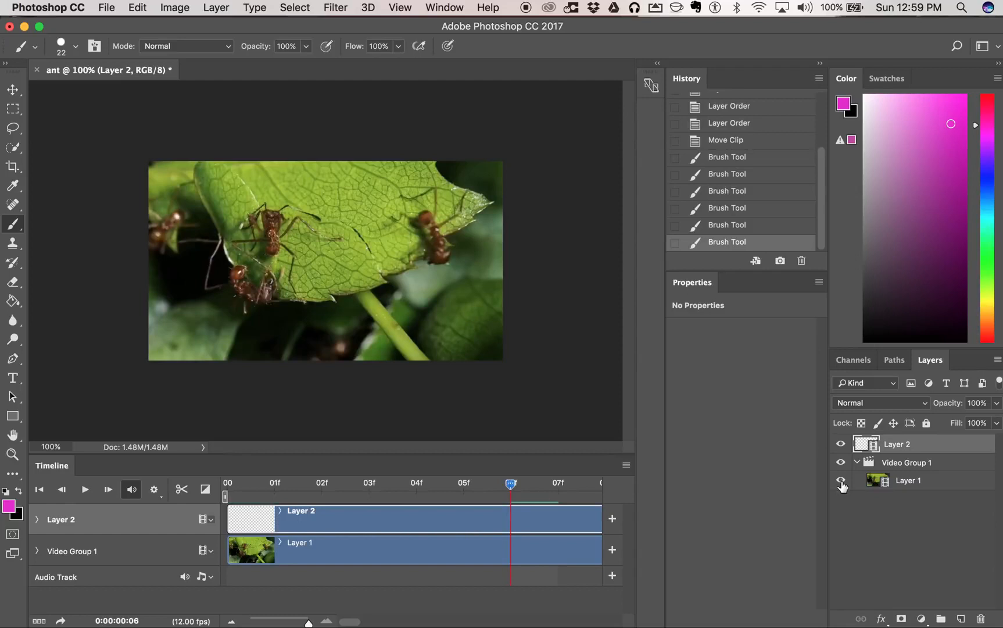
- Try to apply the Filter Gallery to Layer 2's empty frame at 06f
click(934, 482)
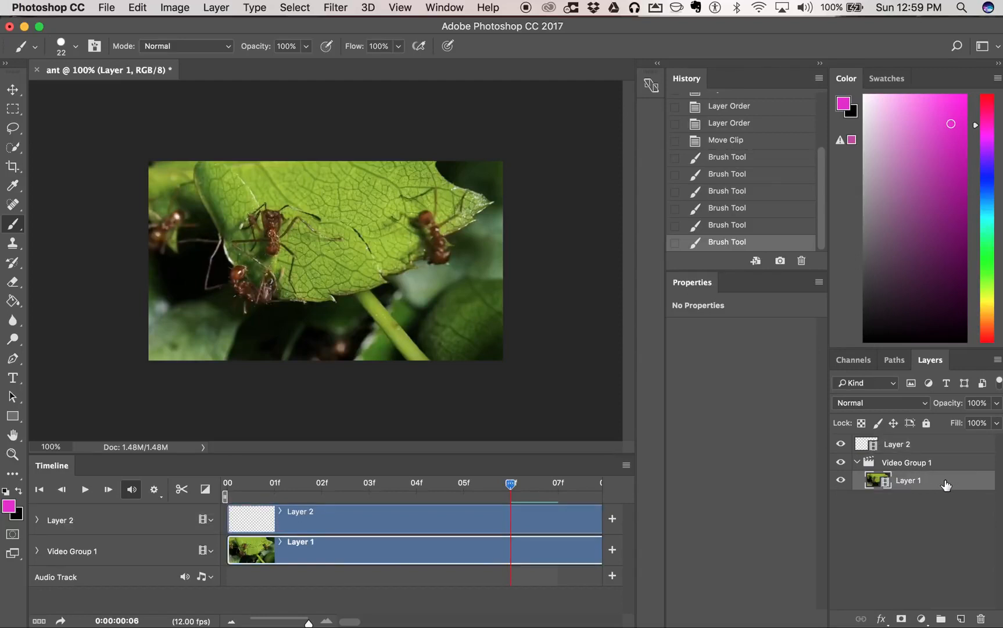
click(947, 445)
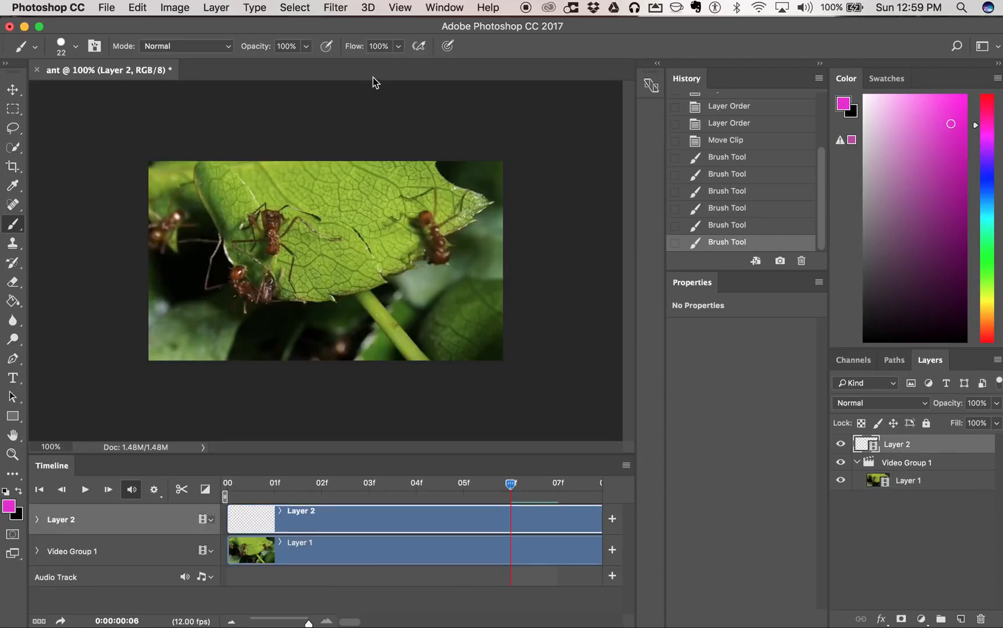
click(337, 8)
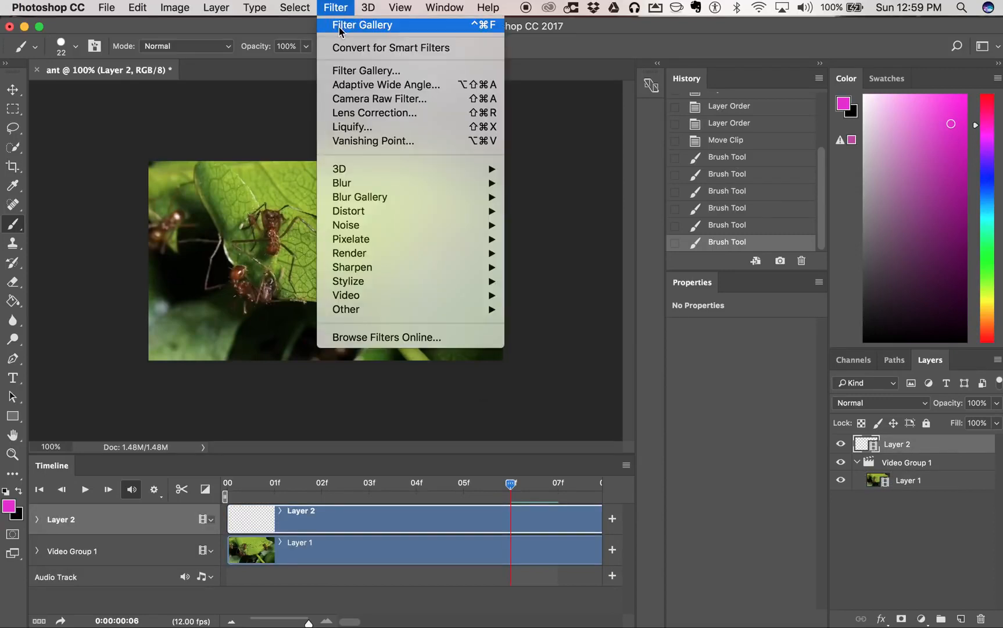
click(352, 70)
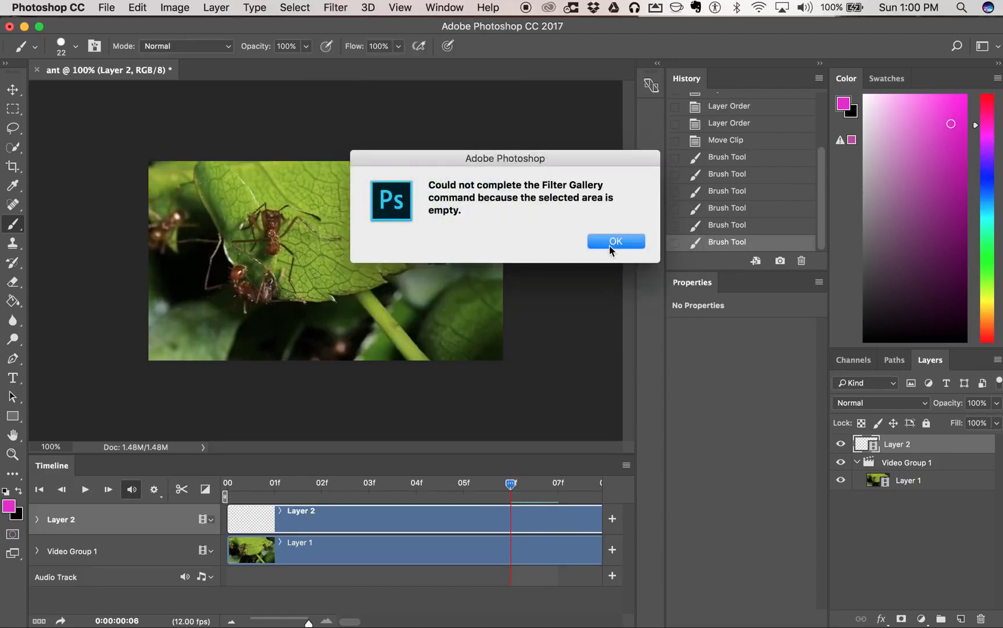
click(611, 242)
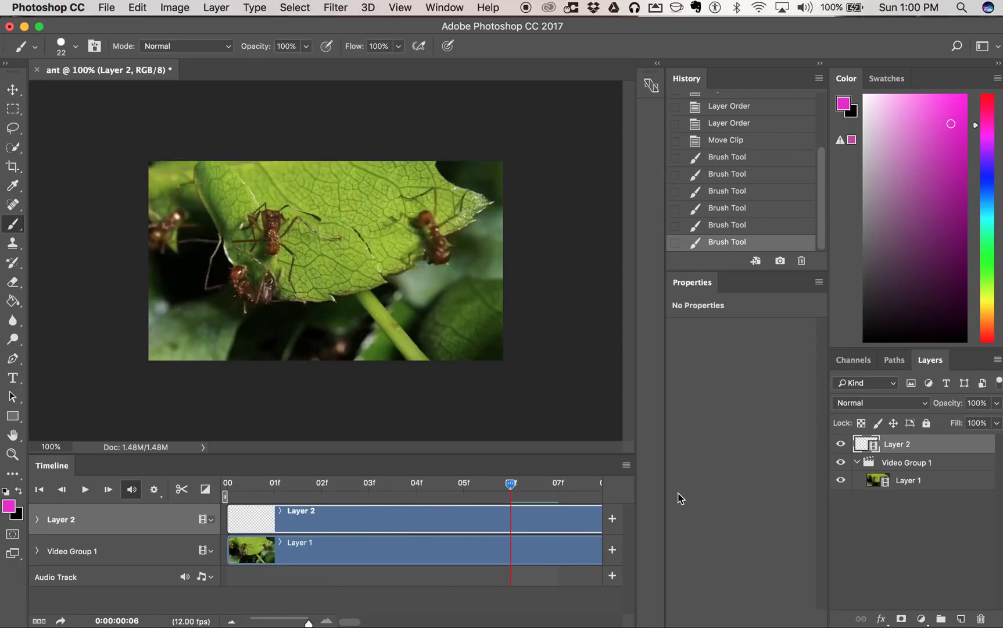
- Apply the Film Grain filter with Grain 14, Highlight Area 0 and Intensity 10 to Layer 1's frame at 06f
click(919, 481)
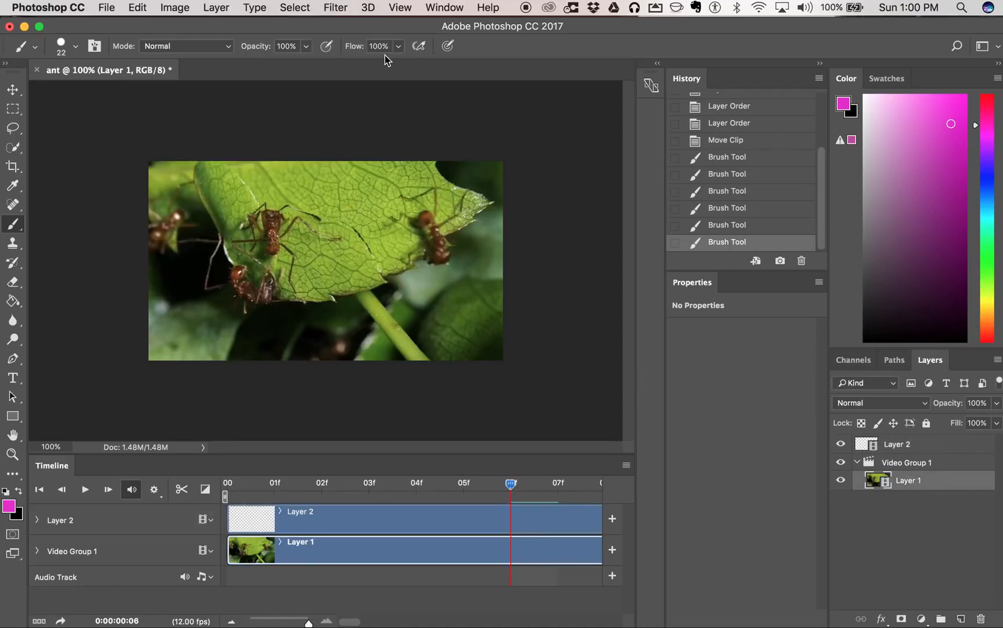
click(341, 8)
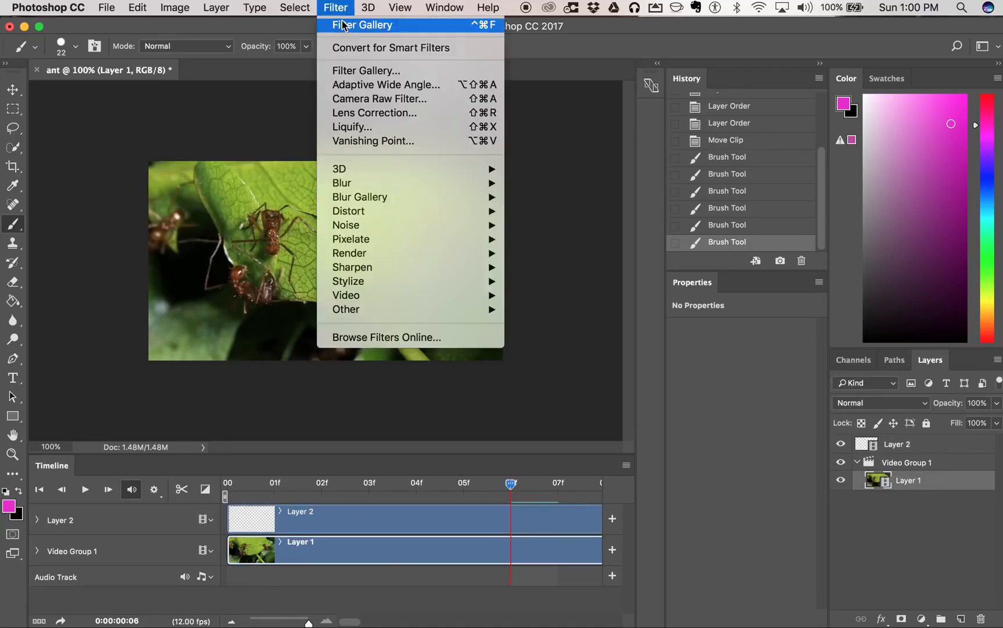
click(363, 70)
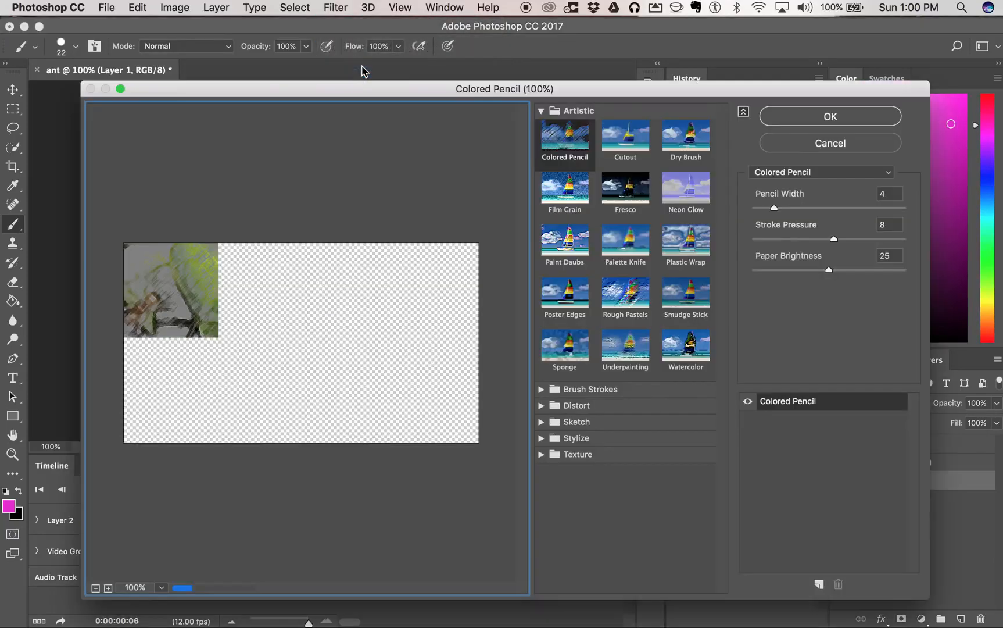
click(576, 195)
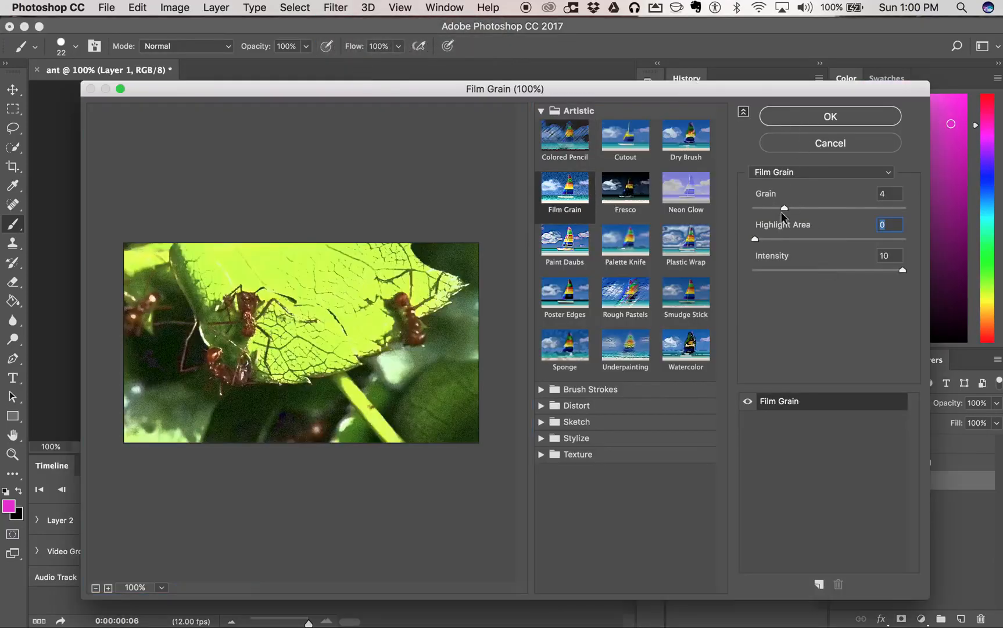
drag(782, 209, 830, 208)
click(855, 208)
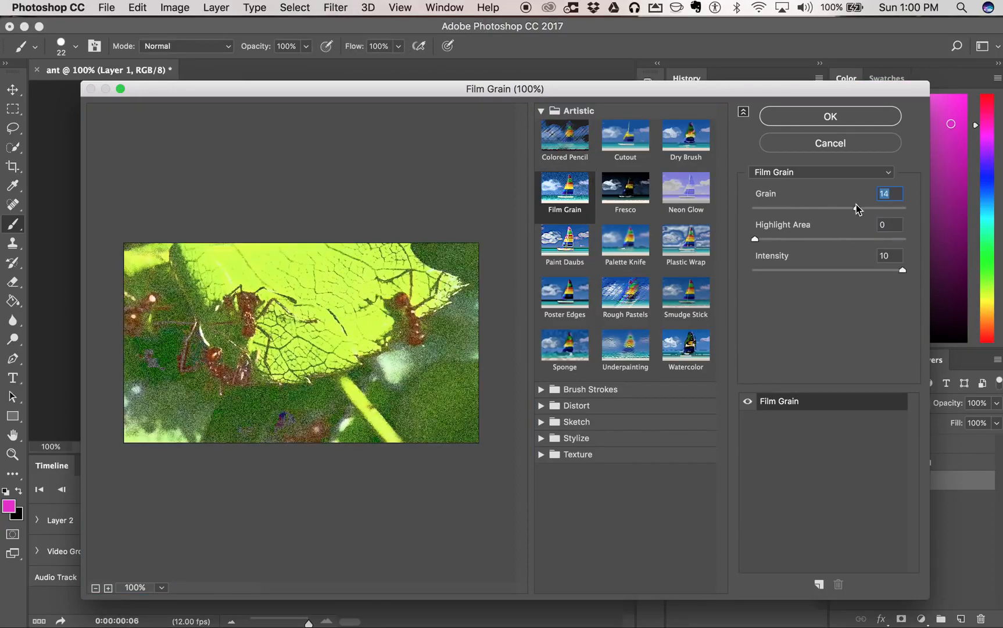
click(852, 116)
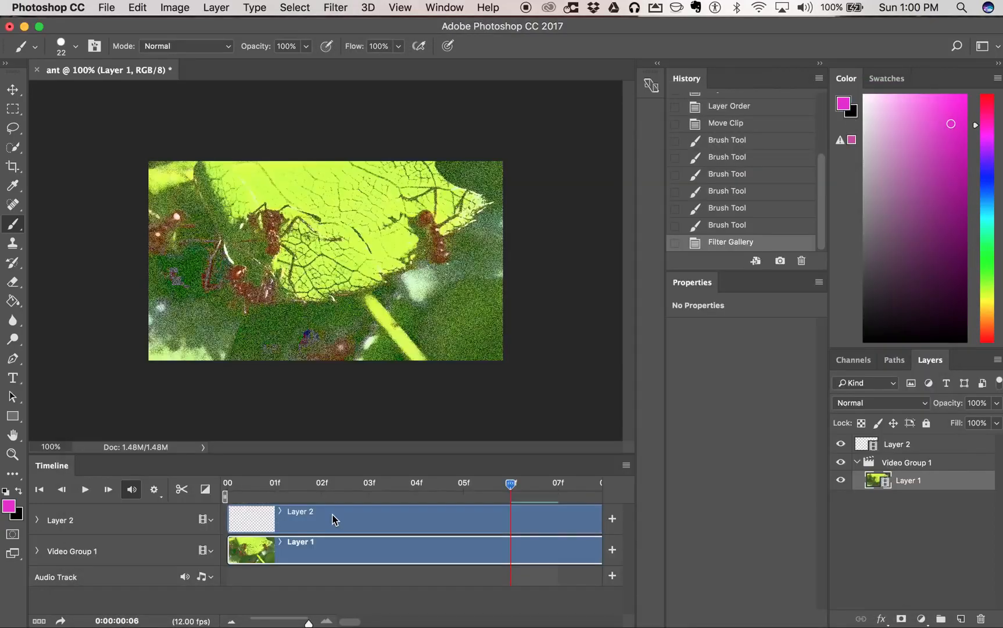
- Apply the Fresco filter with Brush Size 6, Brush Detail 2 and Texture 2 to Layer 1's frame at 07f
mouse_move(518, 491)
mouse_down()
mouse_move(483, 485)
mouse_move(557, 487)
mouse_up()
click(328, 7)
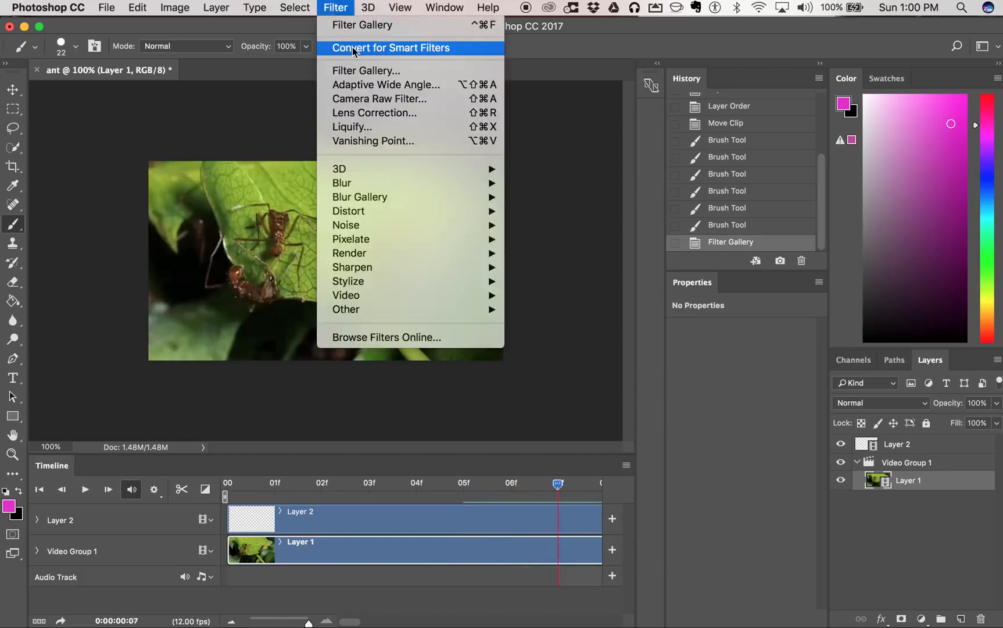
click(360, 72)
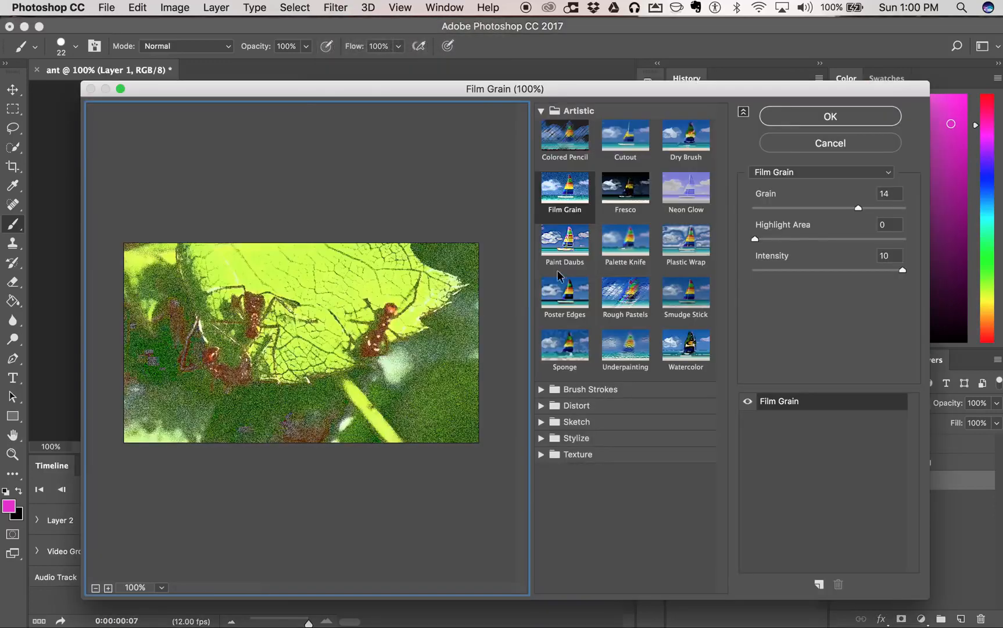
click(562, 243)
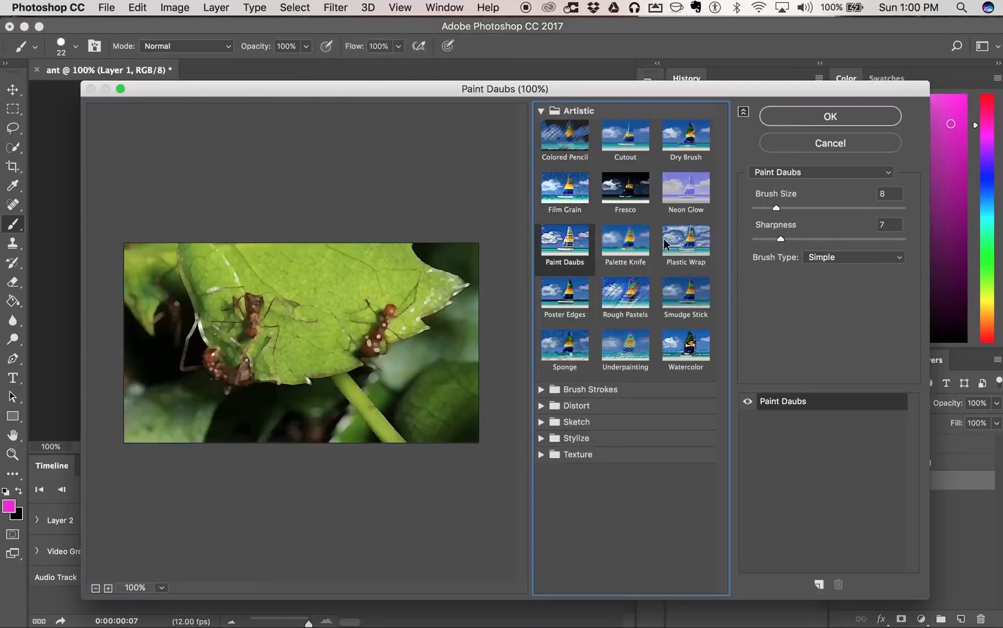
click(632, 207)
mouse_move(785, 208)
mouse_down()
mouse_move(842, 206)
mouse_move(792, 244)
mouse_move(789, 270)
mouse_up()
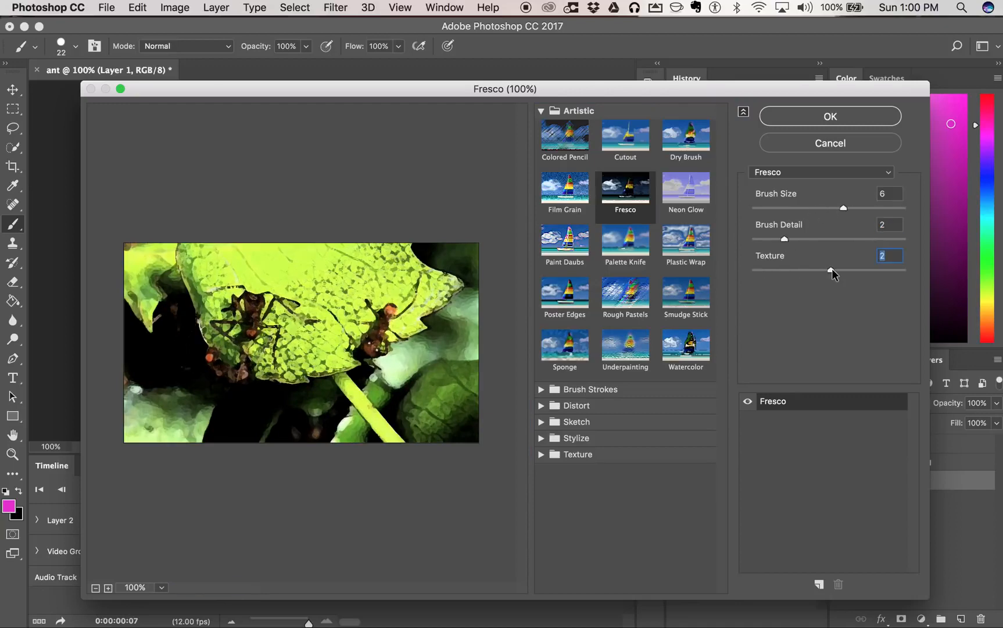
click(854, 116)
- Preview several Artistic filters on Layer 1's frame at 08f and apply the Glass distortion filter to it
mouse_move(560, 484)
mouse_down()
mouse_move(526, 485)
mouse_move(573, 493)
mouse_up()
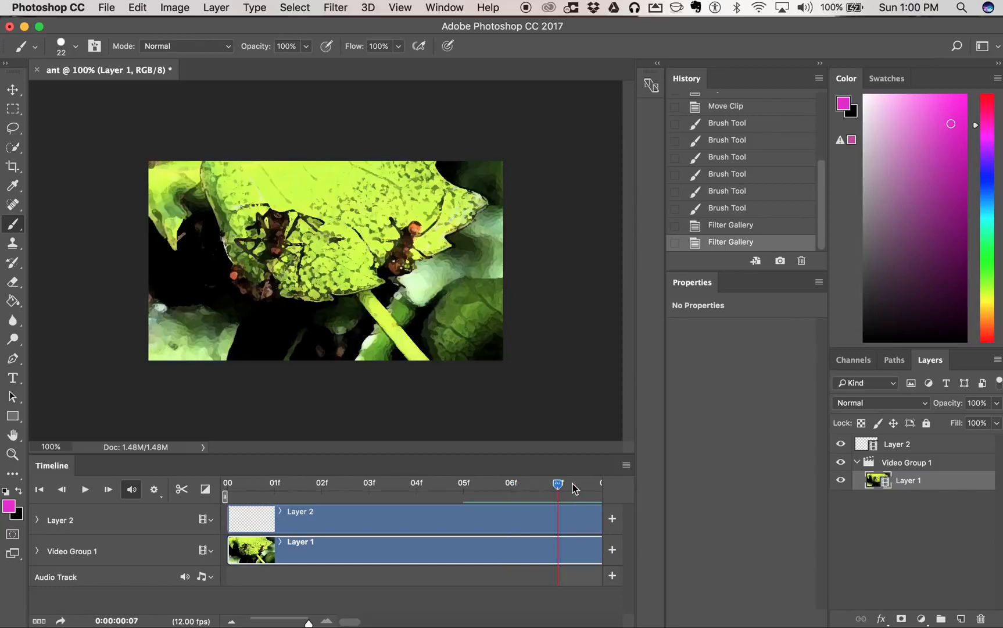
click(590, 485)
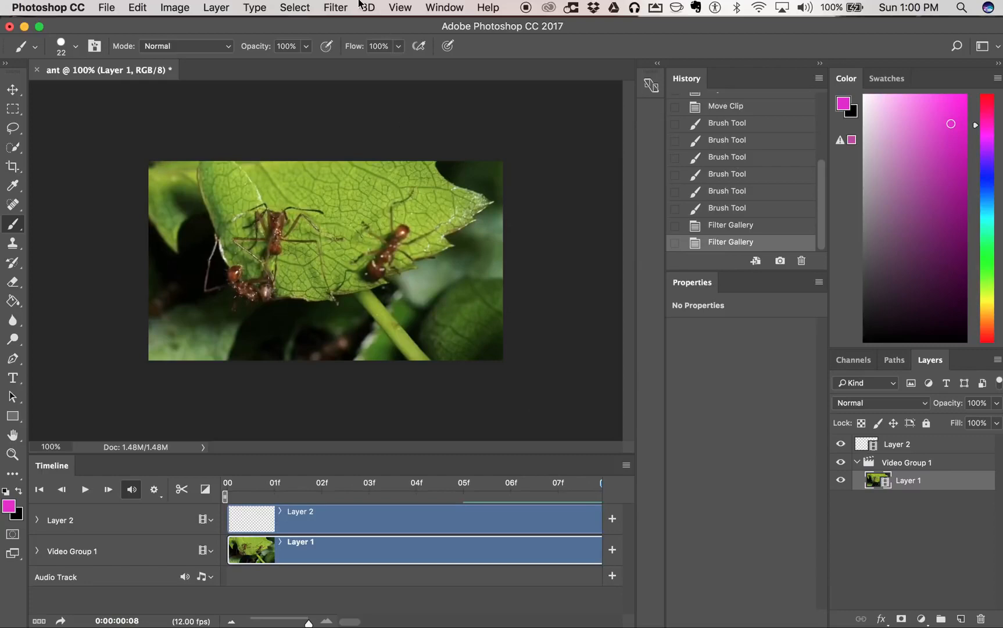
click(335, 8)
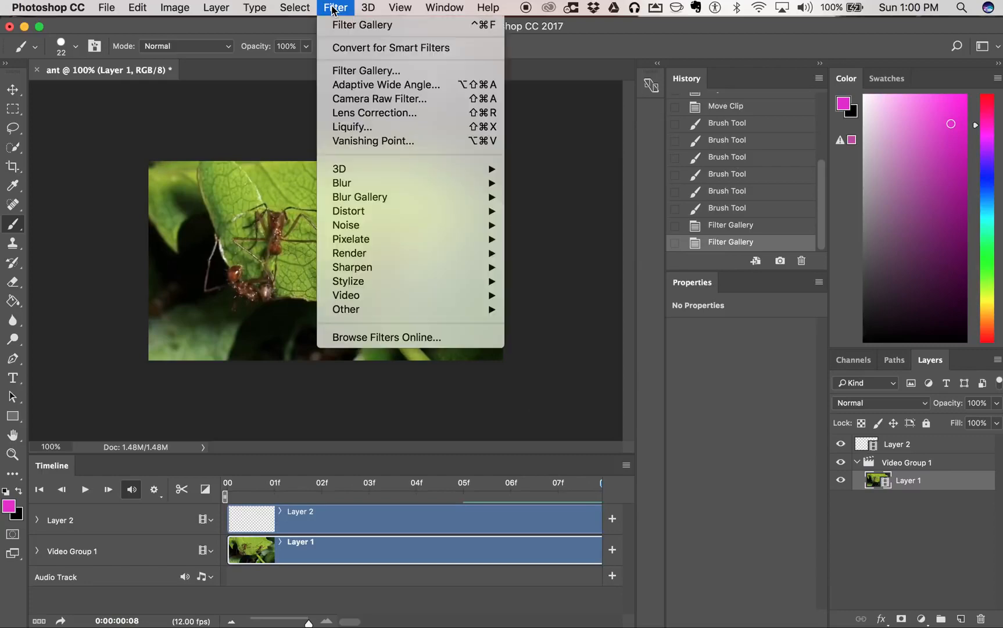
click(358, 70)
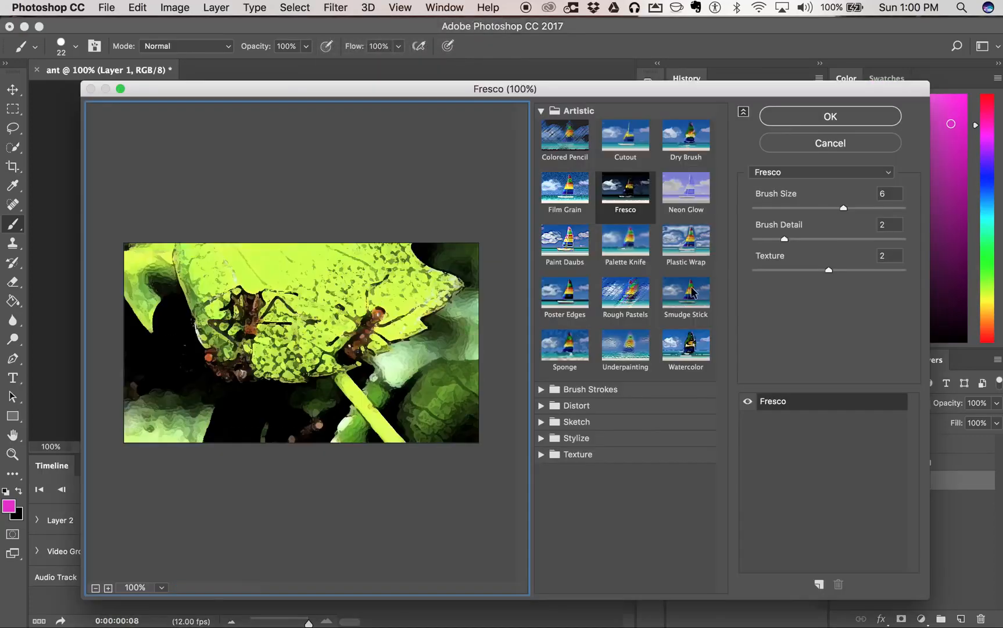
click(625, 297)
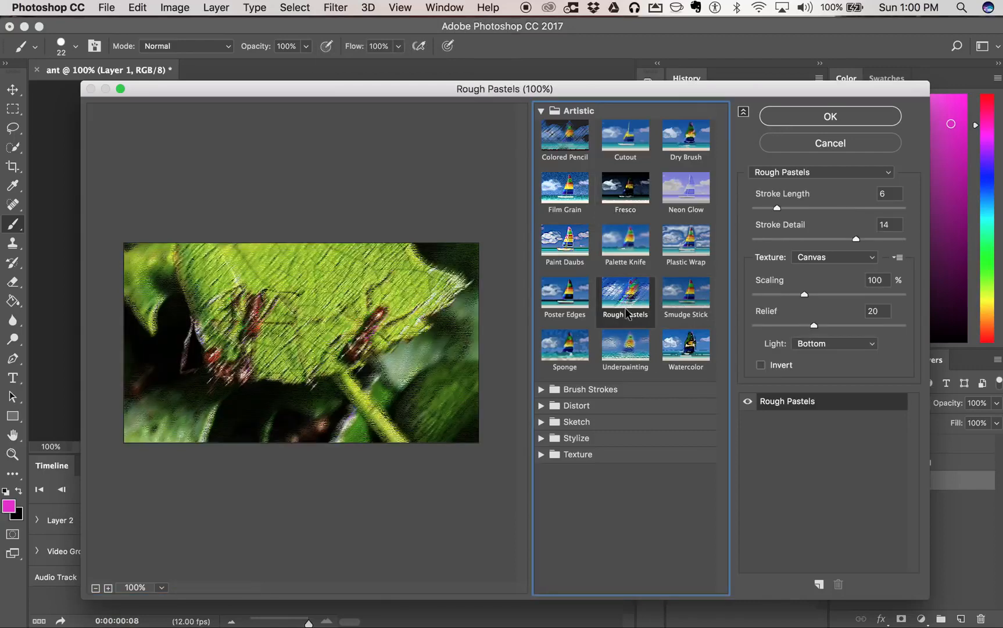
click(630, 349)
click(683, 347)
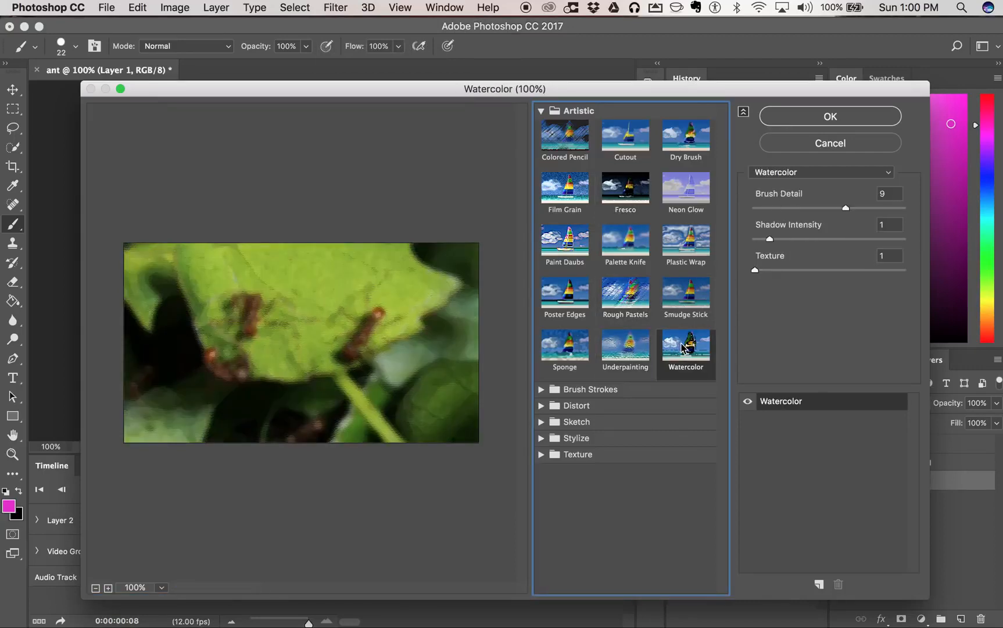
click(697, 298)
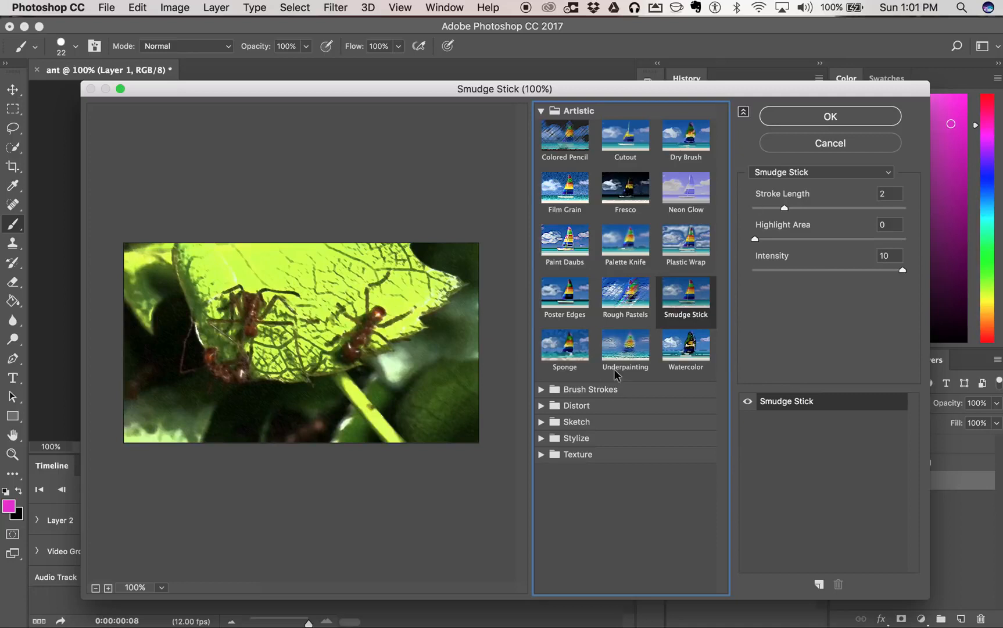
click(541, 405)
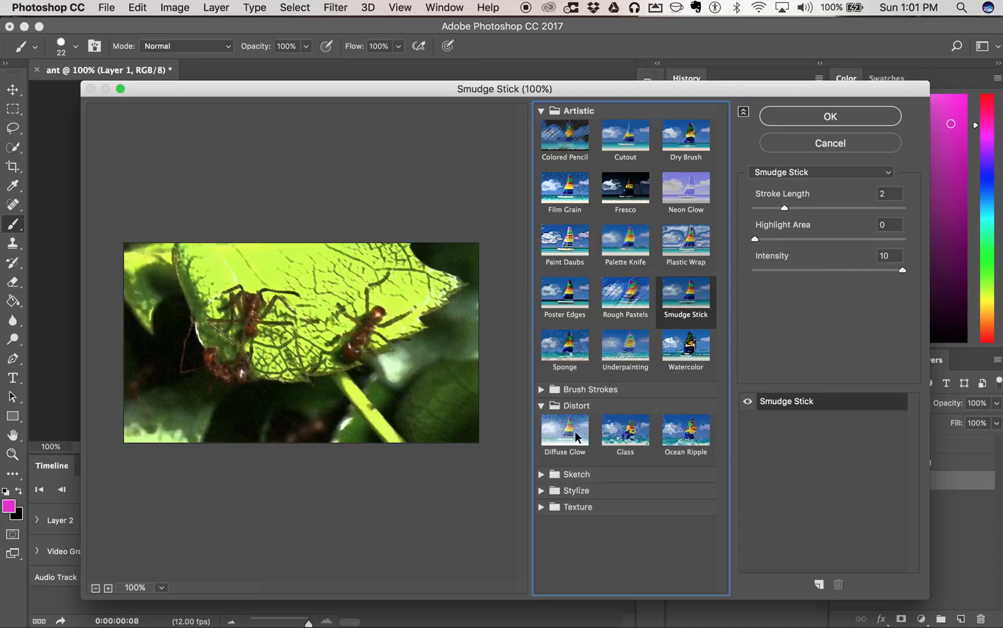
click(626, 432)
click(867, 118)
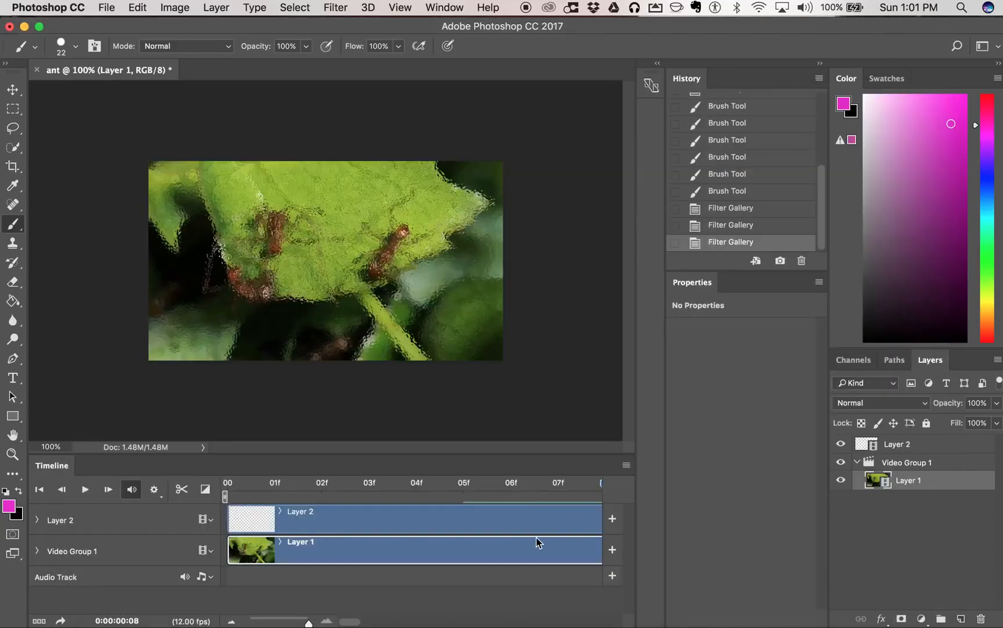
- Shorten the timeline's work area to end just after the painted and filtered frames, and play the animation
scroll(538, 542, right, 2)
mouse_move(573, 484)
mouse_down()
mouse_move(479, 492)
mouse_move(570, 504)
mouse_up()
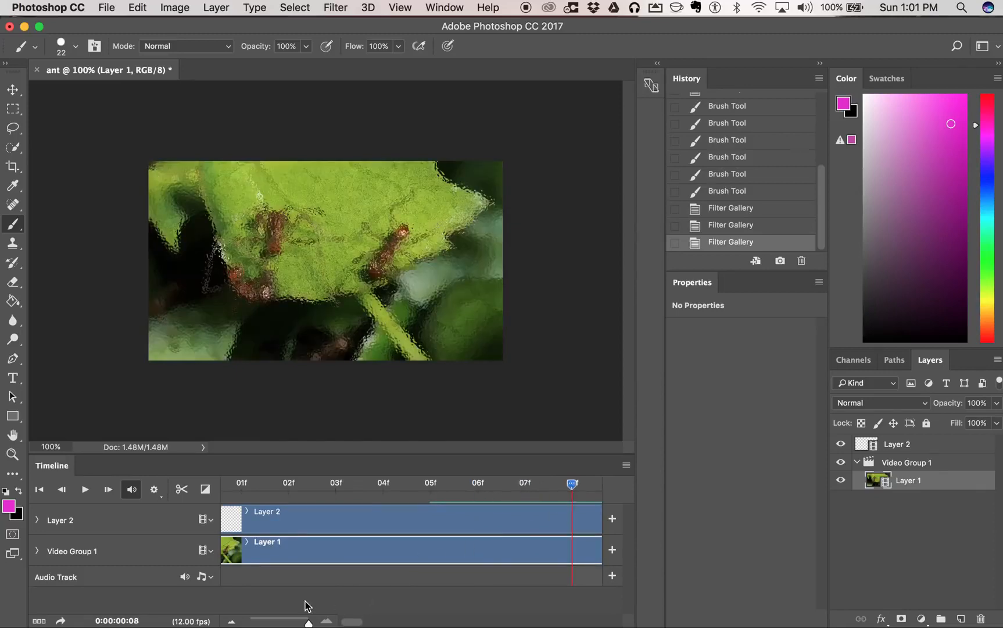
drag(309, 622, 260, 623)
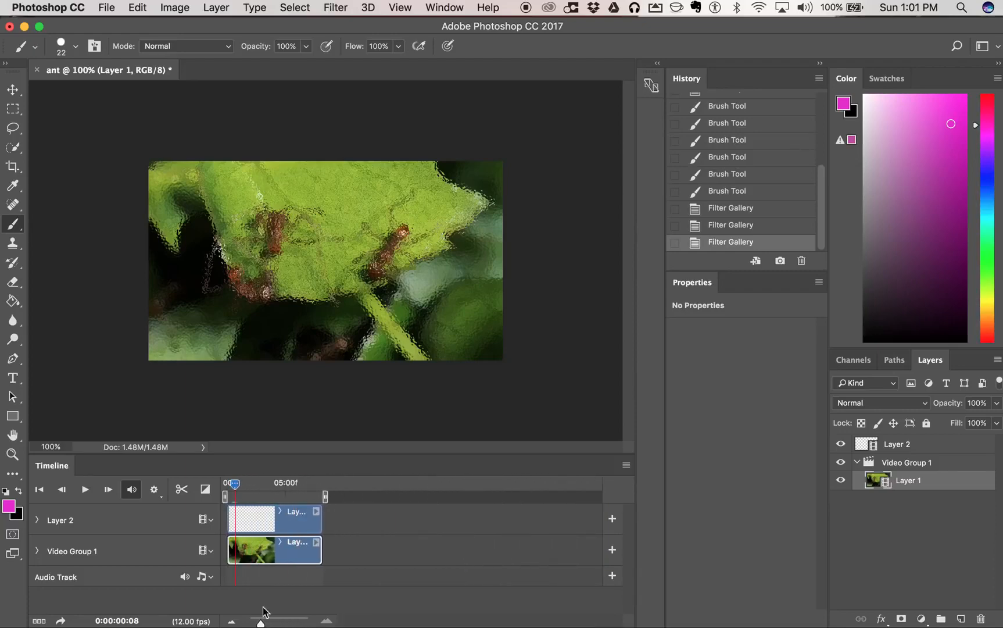
drag(238, 485, 229, 491)
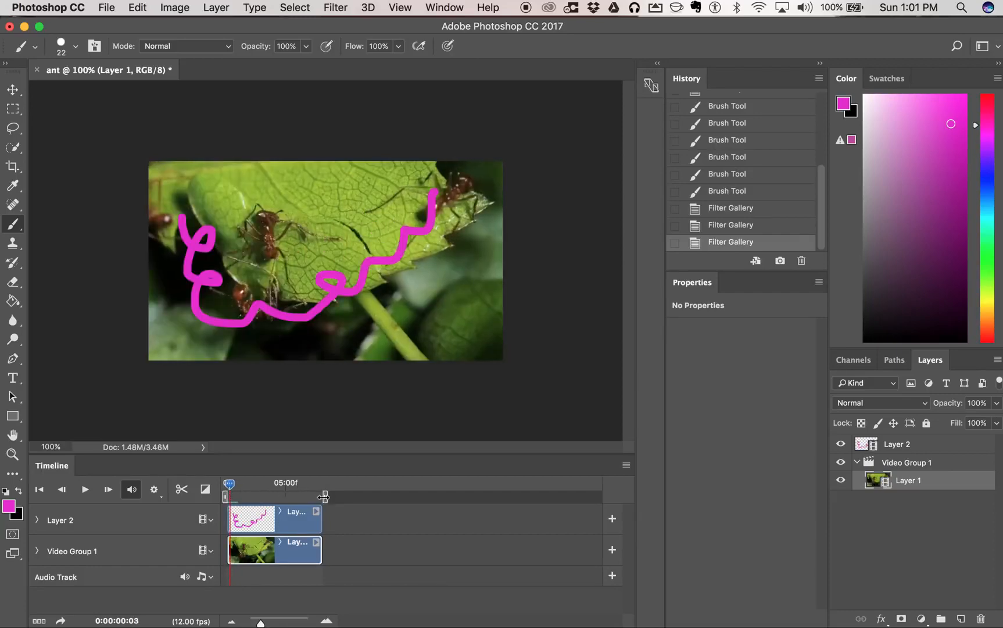
mouse_move(321, 497)
mouse_down()
mouse_move(235, 487)
mouse_move(251, 503)
mouse_move(230, 492)
mouse_up()
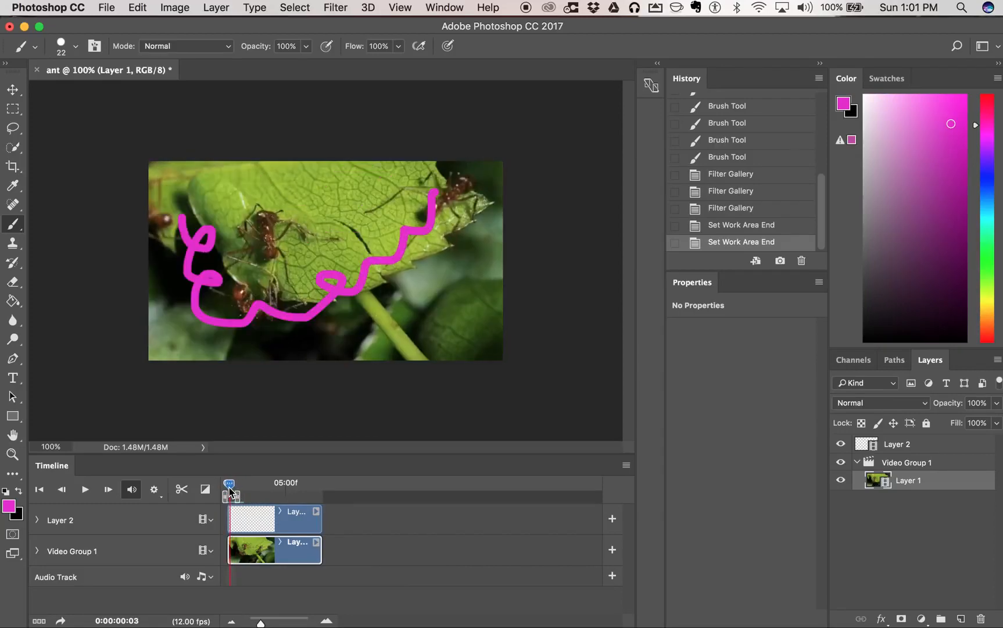
click(85, 491)
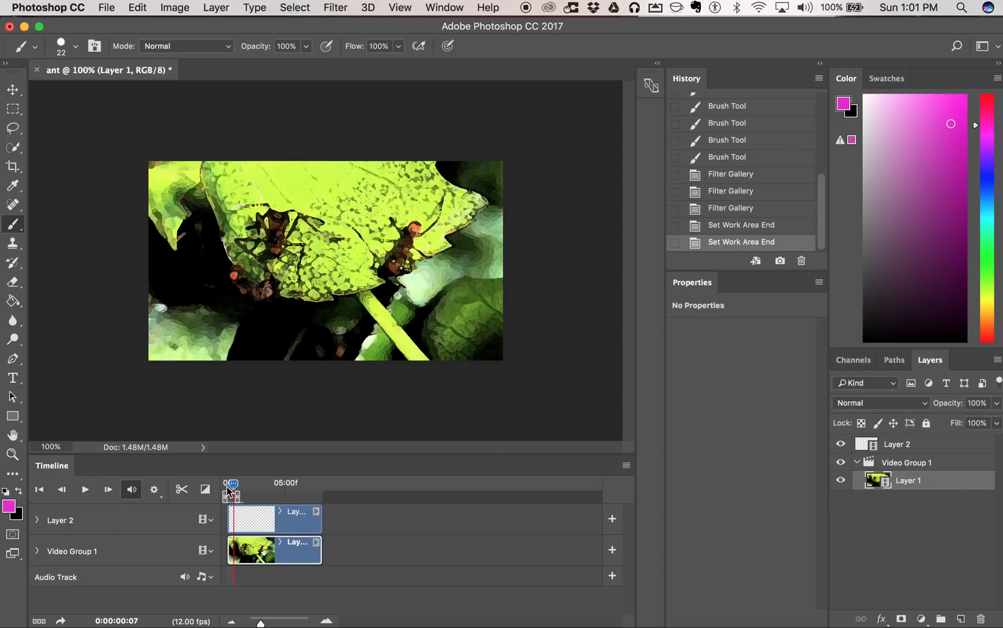
- Play back the animation and restore Layer 1's video frame at 06f to its original footage
click(86, 491)
click(85, 492)
click(233, 487)
drag(233, 487, 233, 489)
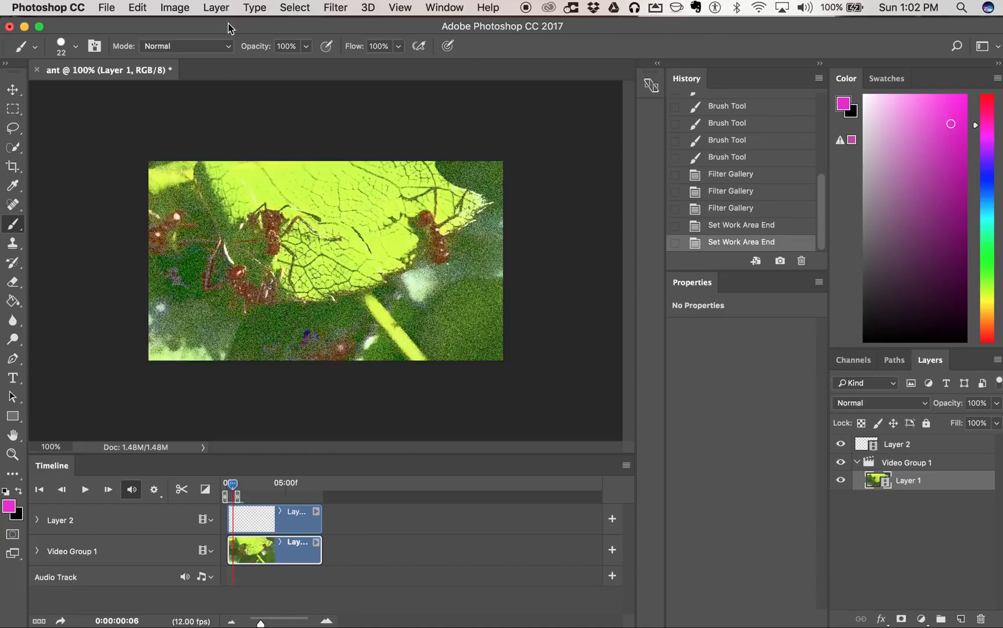
click(223, 8)
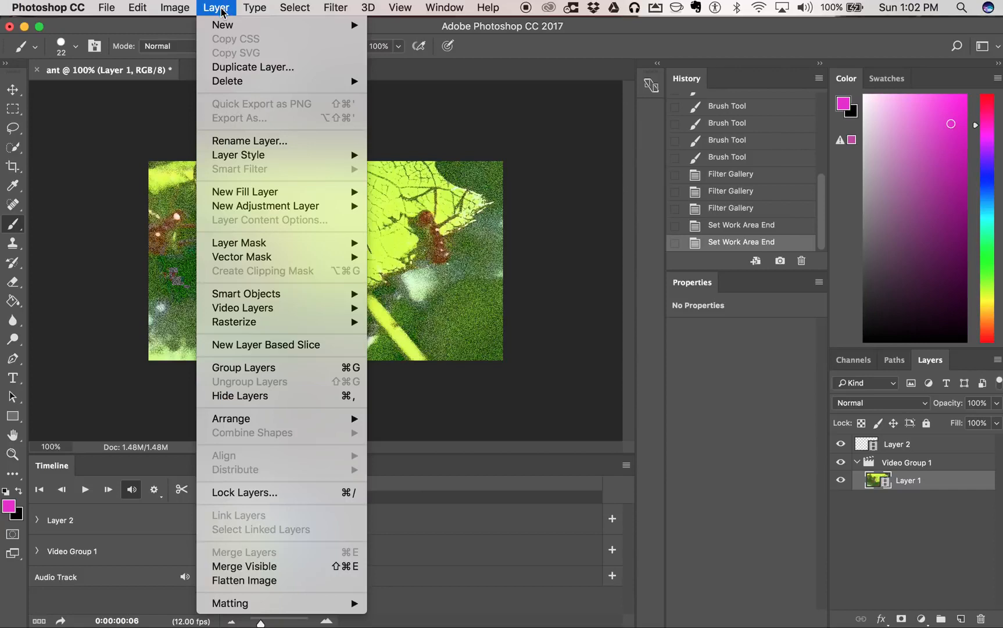
mouse_move(340, 312)
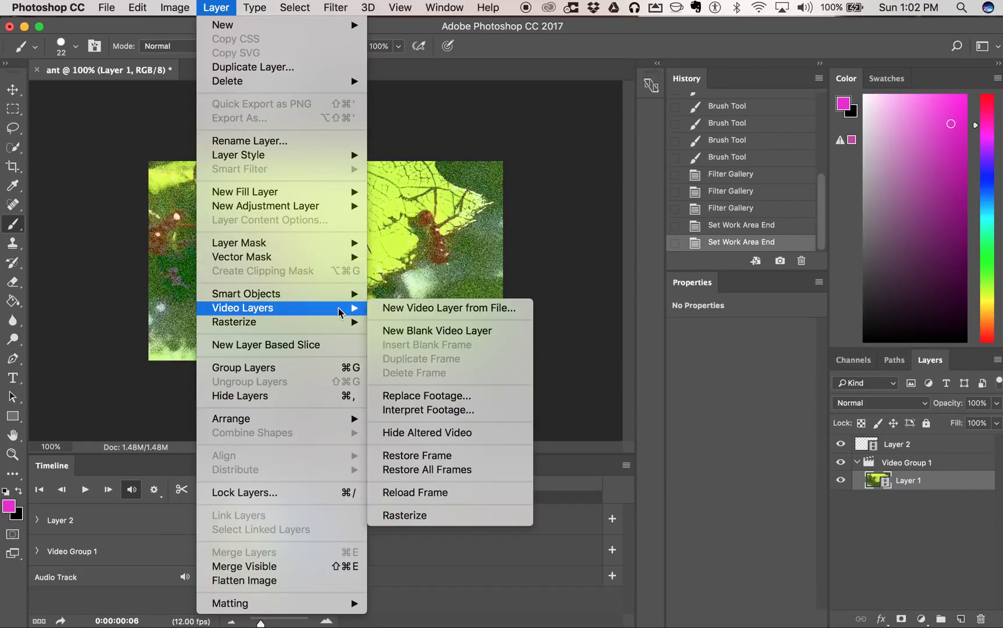
click(487, 463)
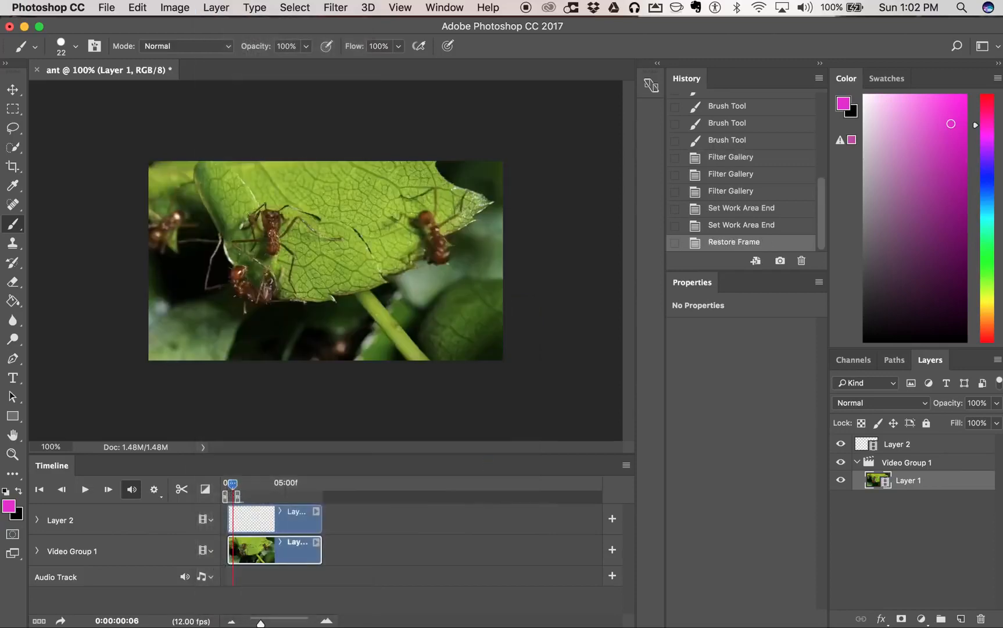
- Apply the Pinch distortion filter with an Amount of 50% to Layer 1's frame at 06f
click(342, 11)
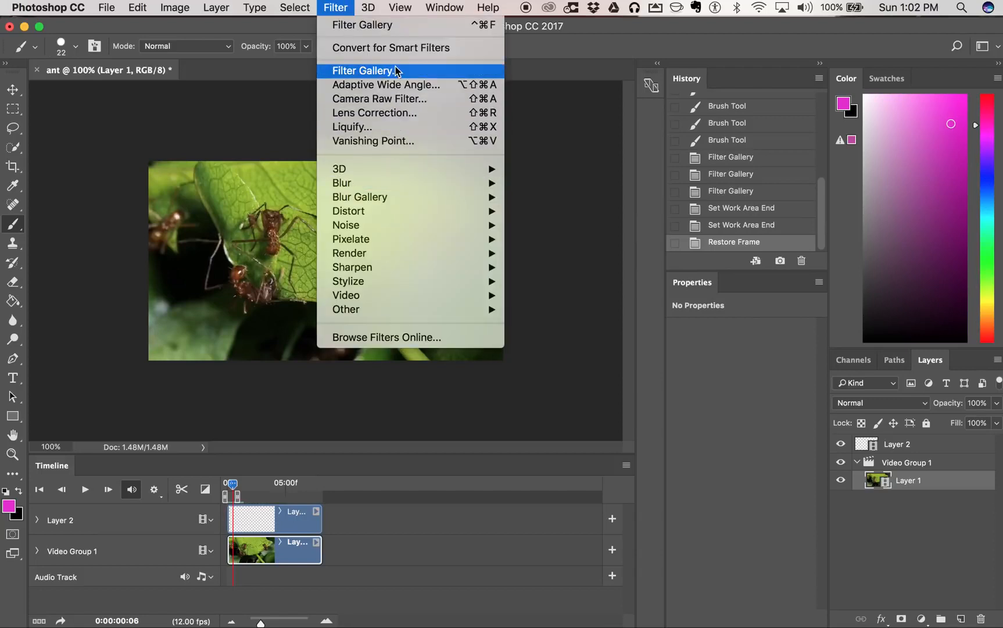
mouse_move(400, 209)
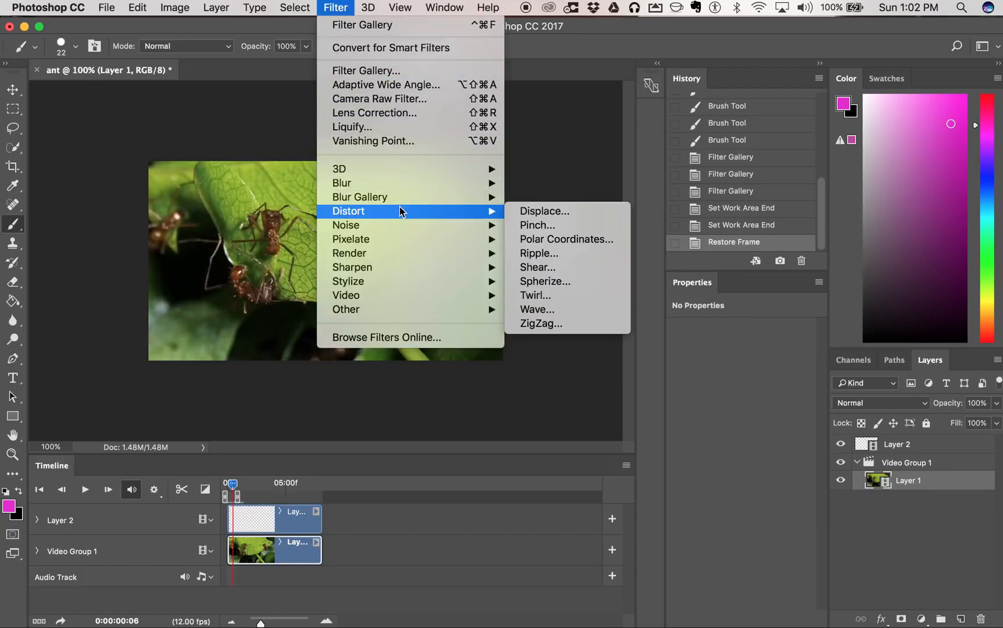
click(584, 226)
mouse_move(434, 291)
mouse_down()
mouse_move(480, 246)
mouse_move(428, 305)
mouse_up()
drag(440, 249, 506, 287)
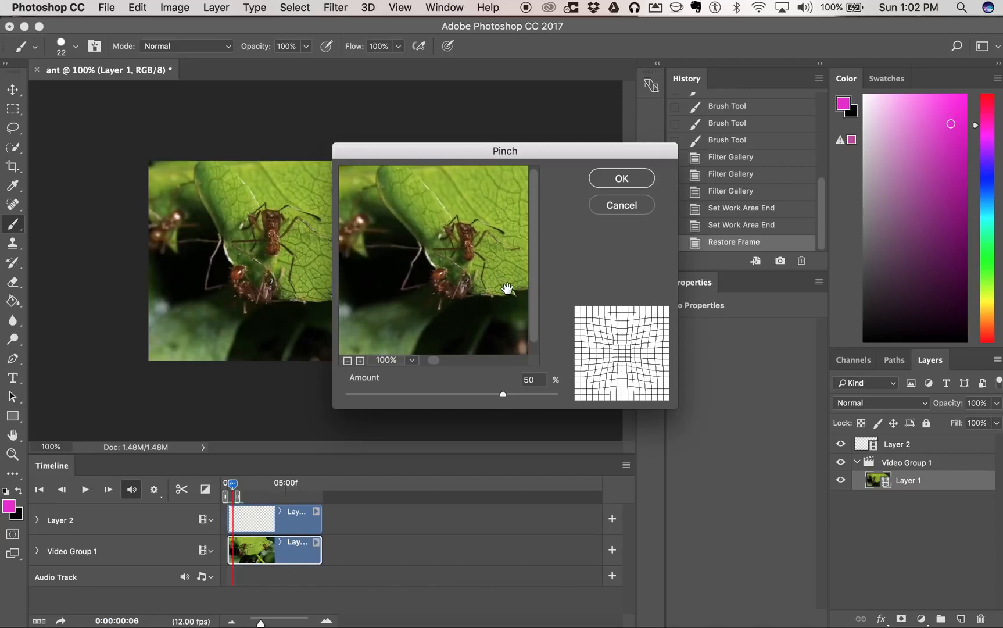
click(618, 184)
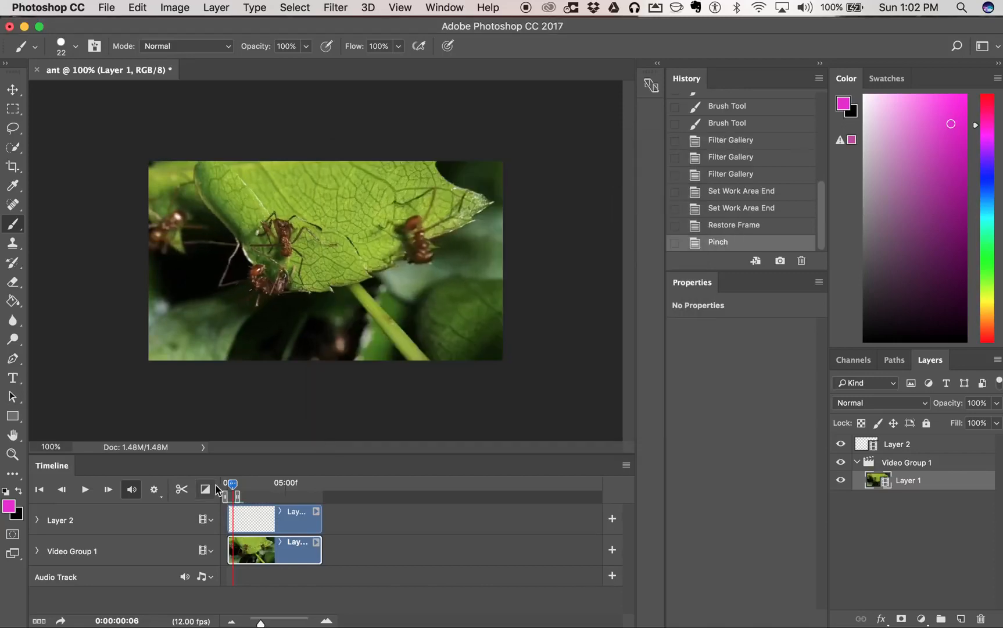
- Temporarily hide Layer 1 to view Layer 2's painted strokes alone at 04f, show it again, and scrub through to 07f
drag(233, 486, 234, 490)
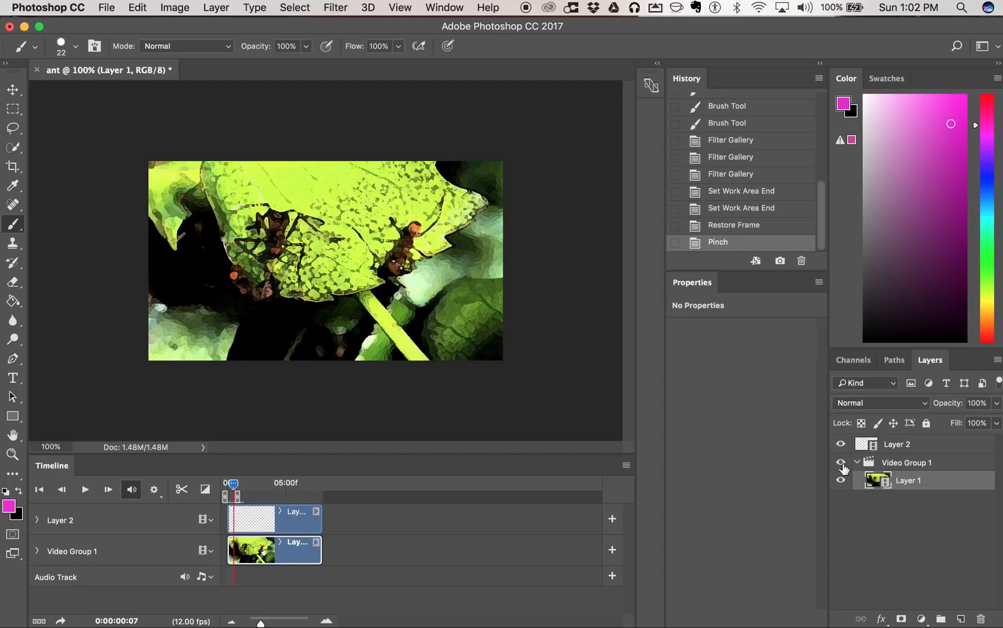
click(839, 481)
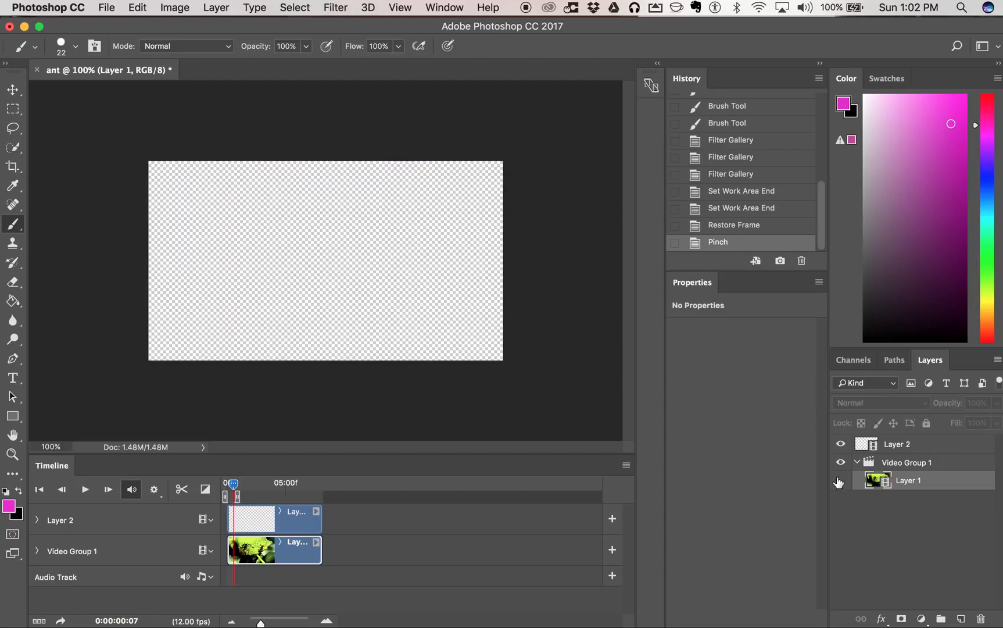
drag(233, 484, 230, 487)
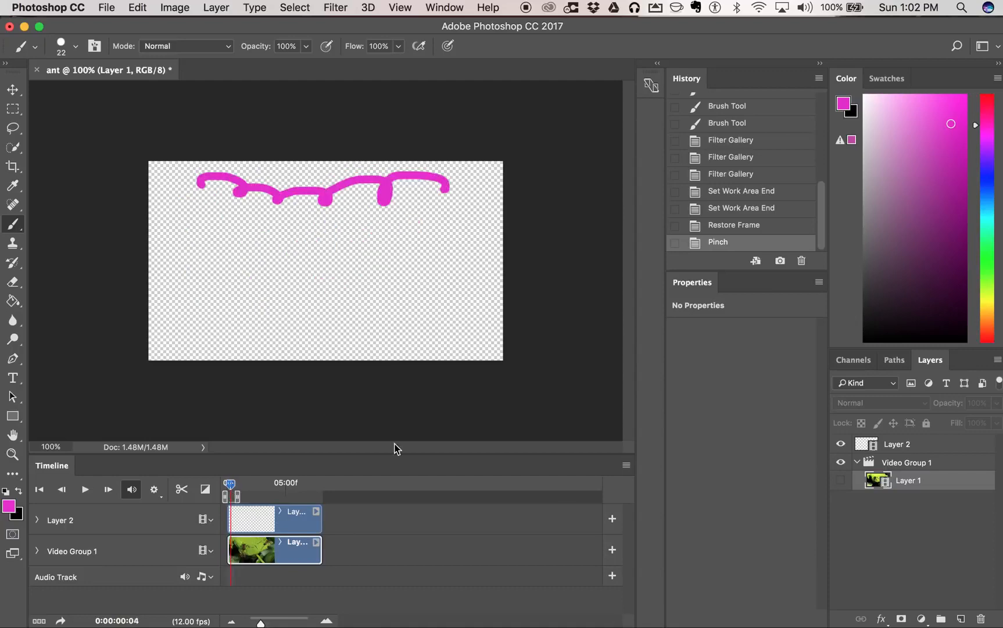
click(841, 480)
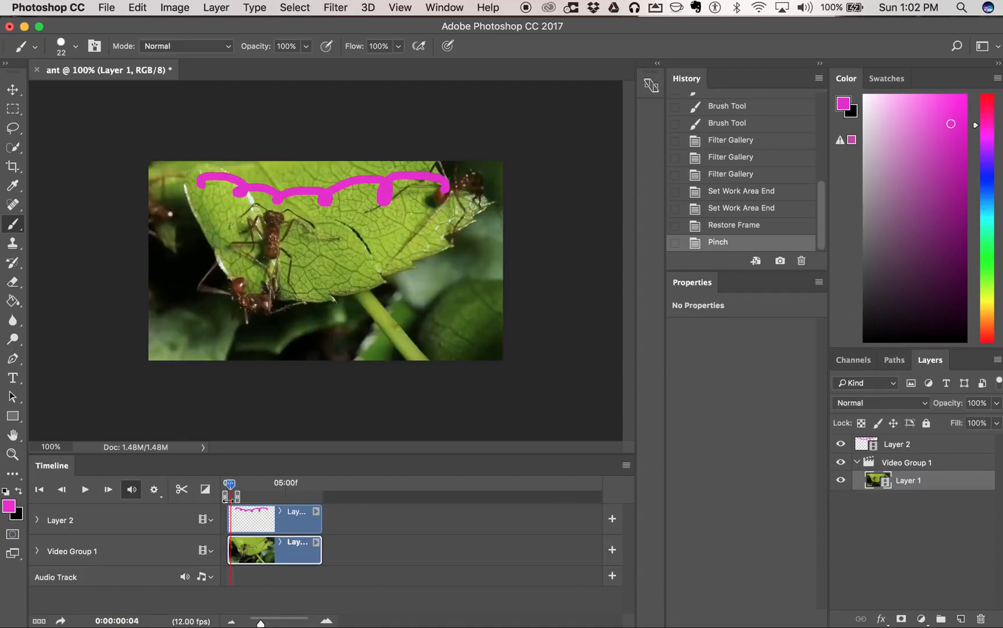
drag(230, 484, 235, 487)
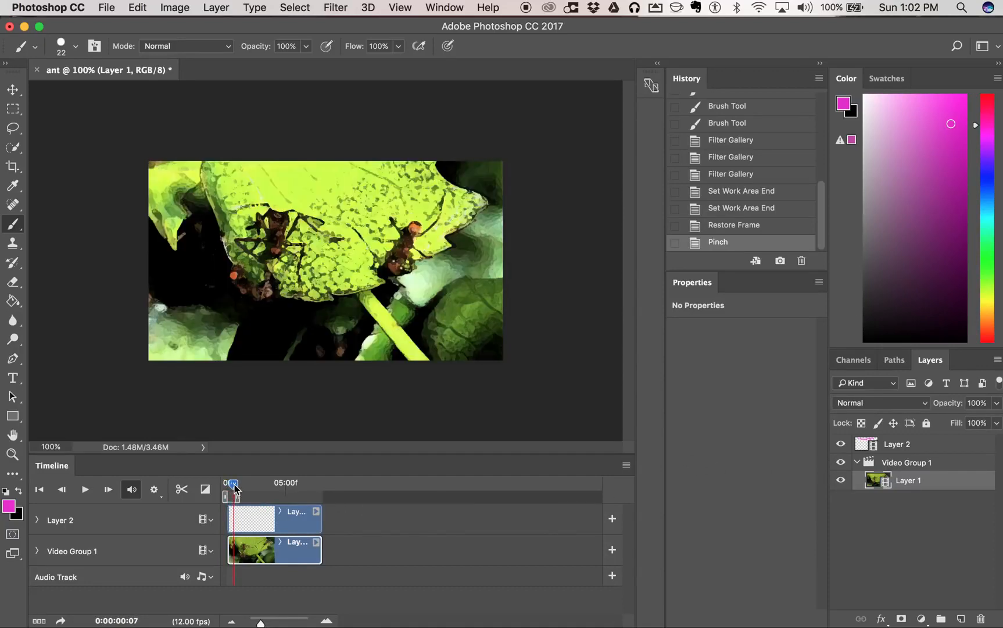
- Render the work area as a QuickTime video named "ant roto.mov", keeping the document size and frame rate
click(105, 9)
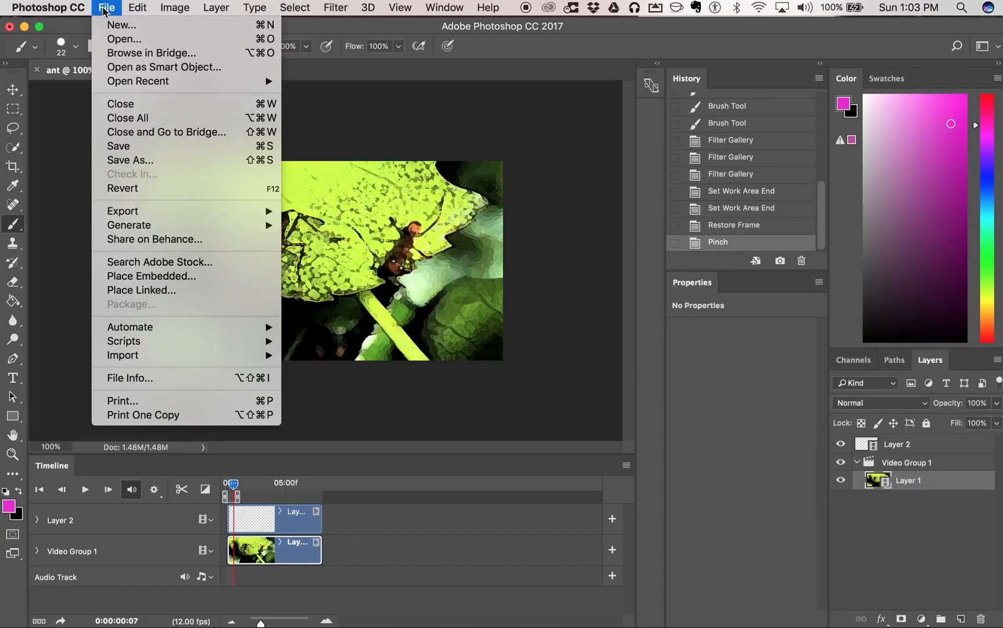
mouse_move(171, 213)
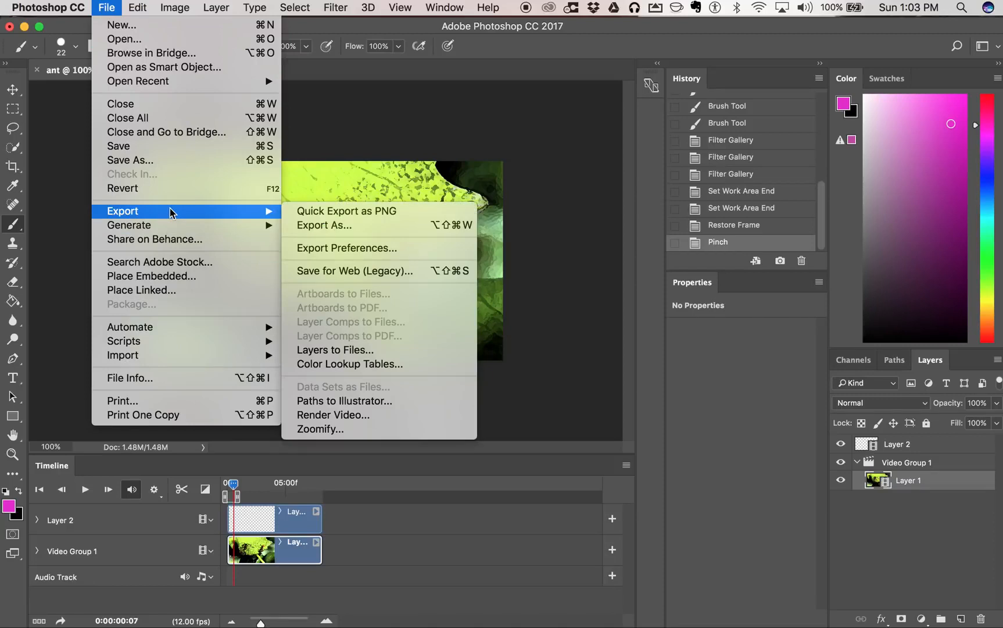
click(421, 414)
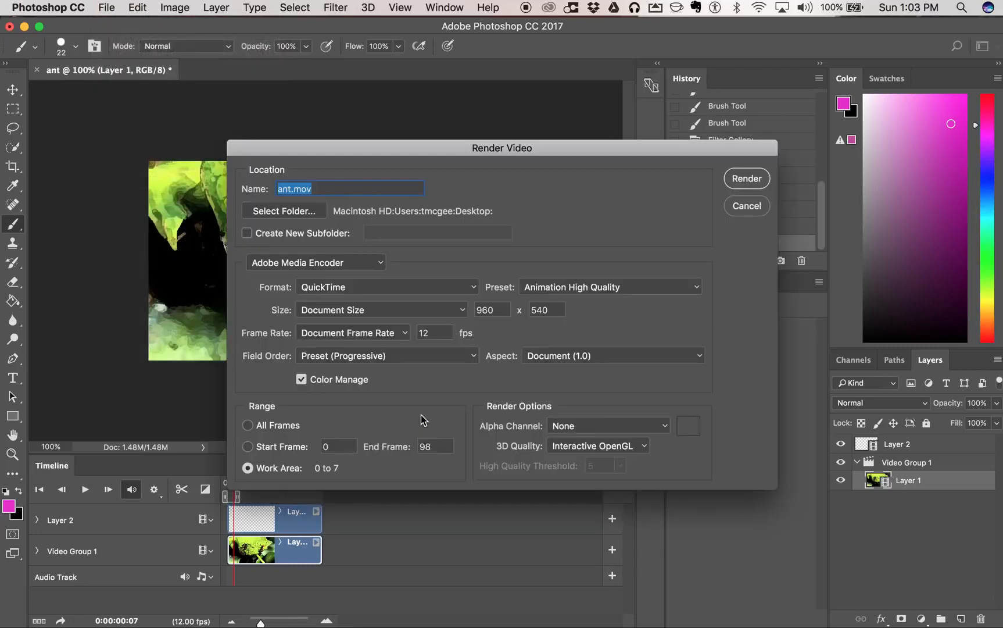
click(290, 190)
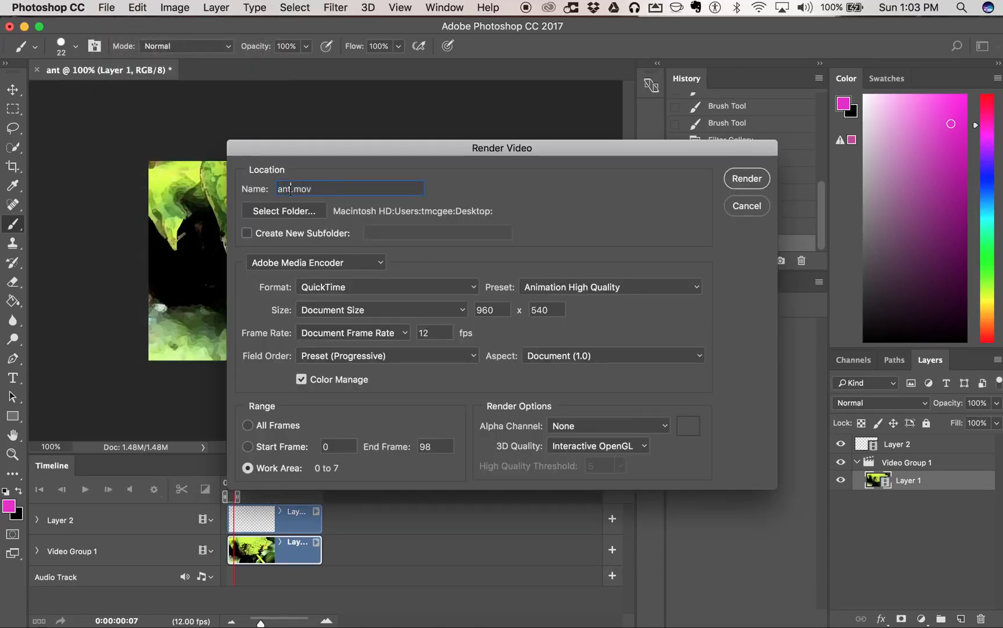
text(roto)
click(475, 287)
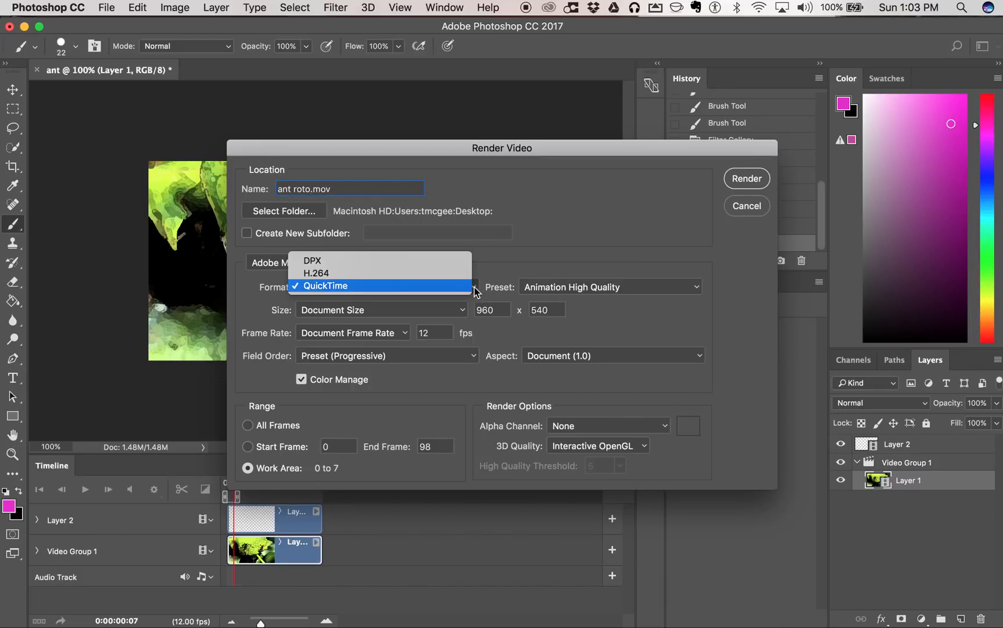
click(347, 283)
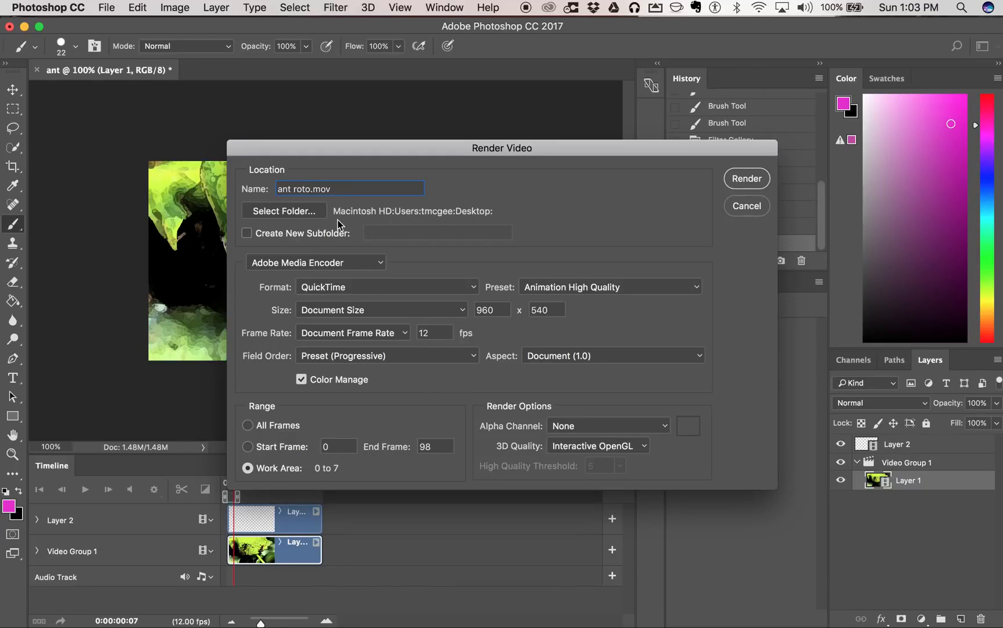
click(749, 180)
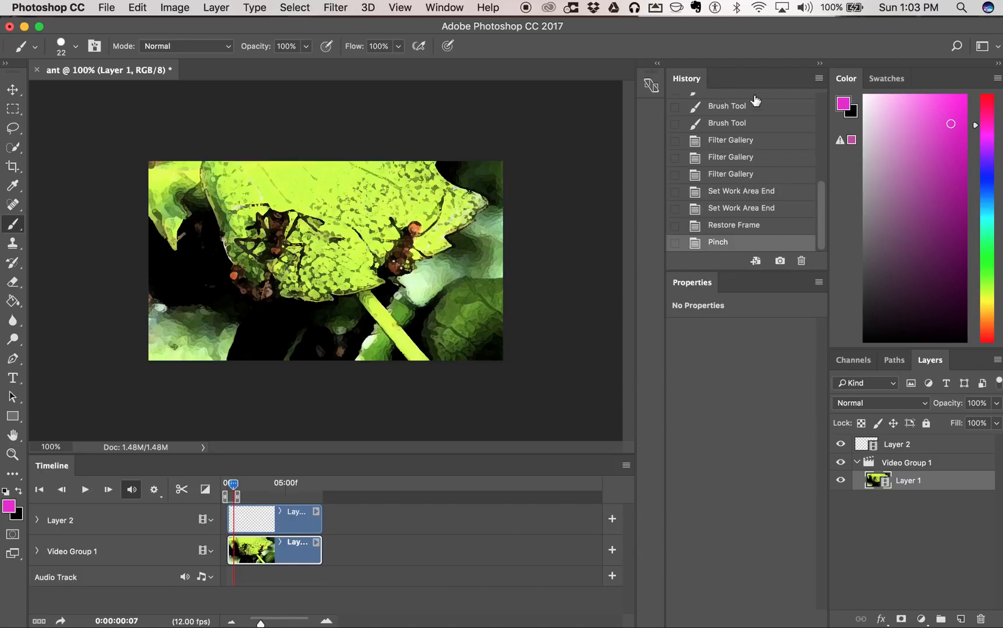
- Open the rendered ant roto.mov from the desktop in QuickTime Player and play it twice from the beginning
drag(793, 27, 739, 40)
double_click(989, 31)
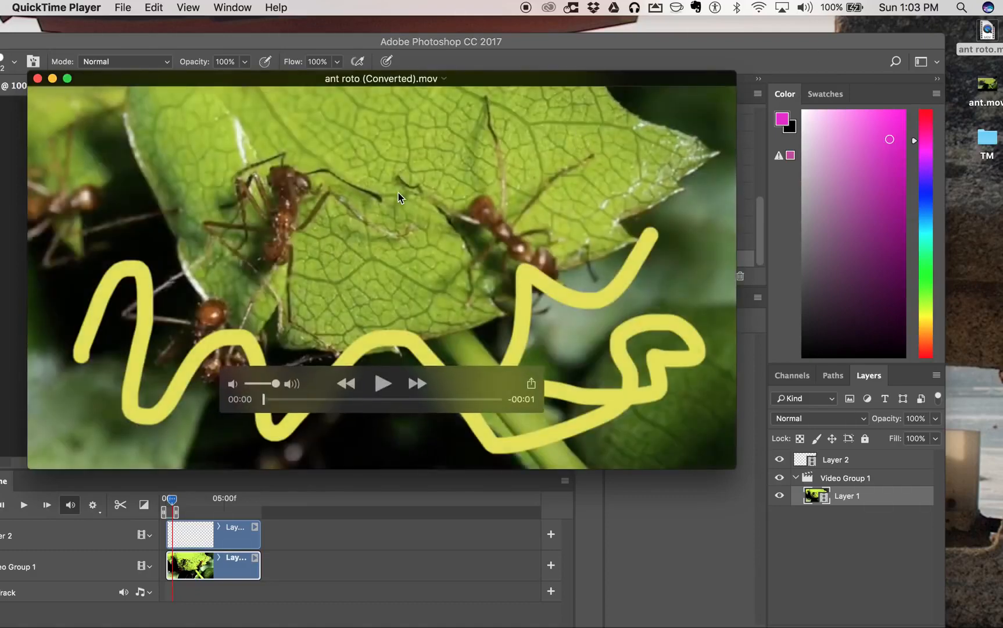
click(382, 386)
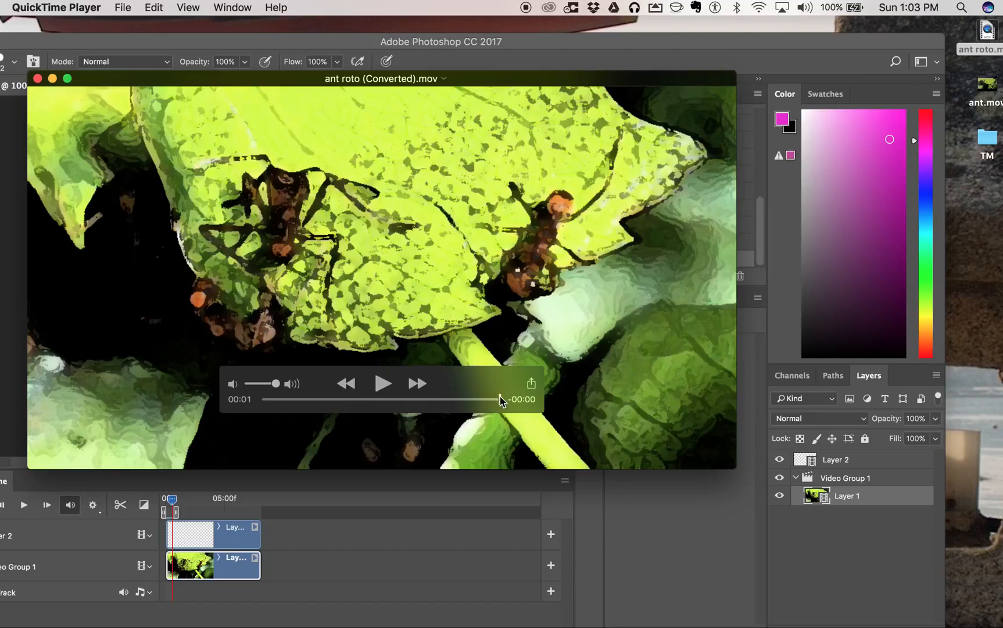
drag(500, 399, 263, 399)
click(382, 385)
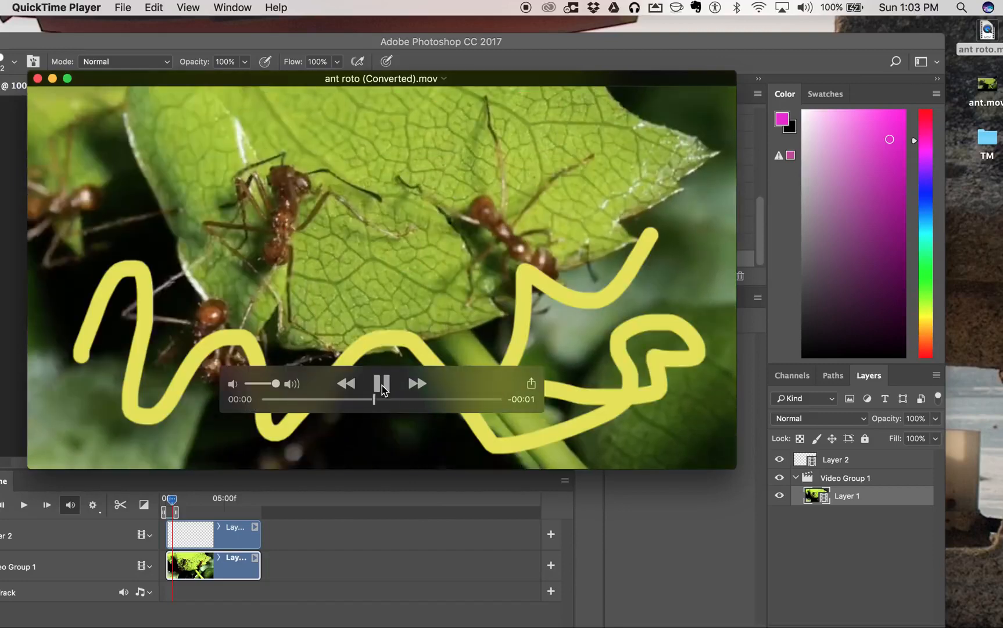